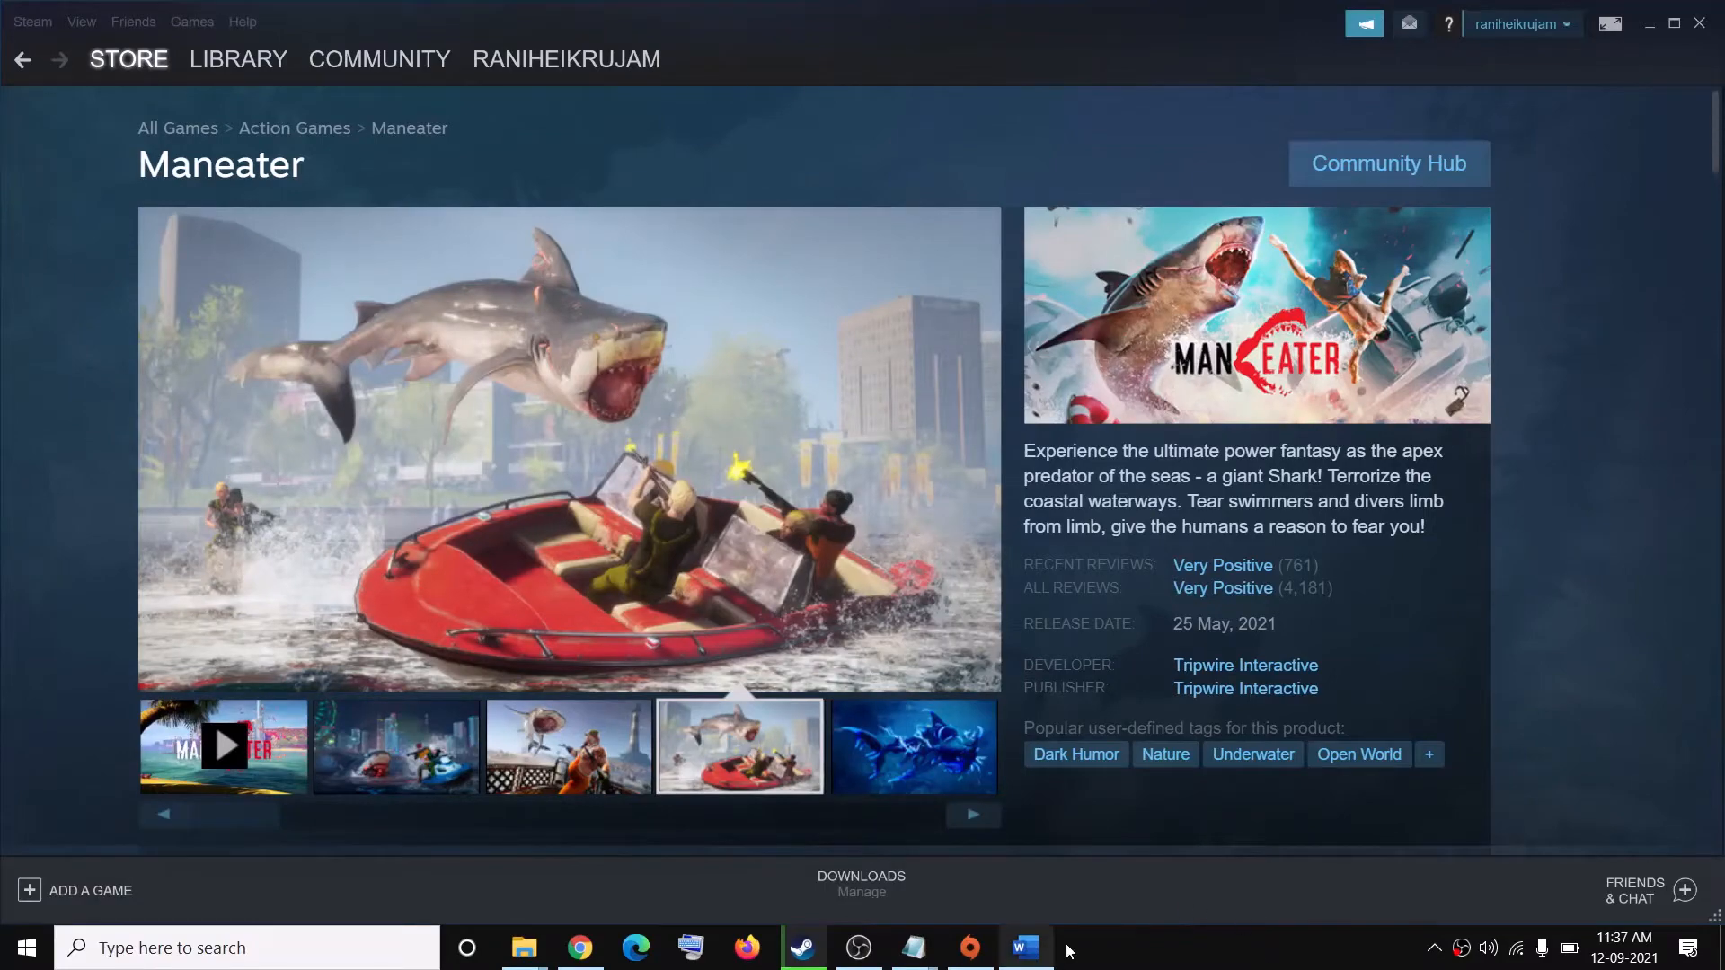
click(1025, 948)
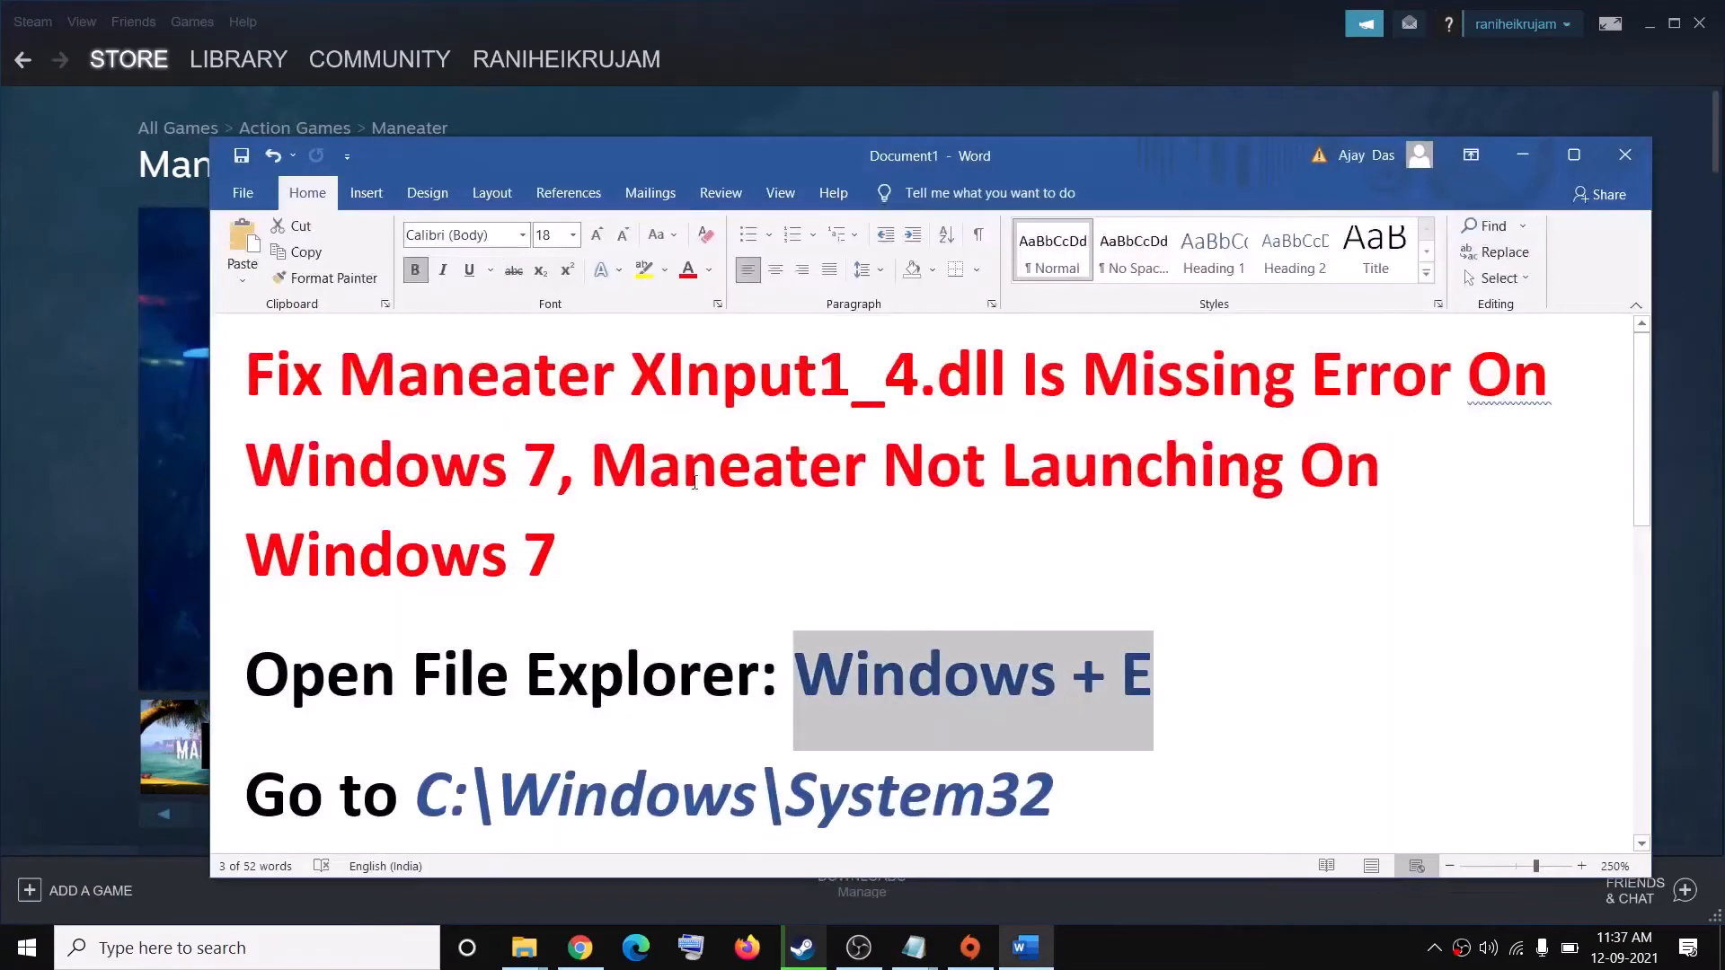
click(634, 375)
drag(631, 375, 1311, 374)
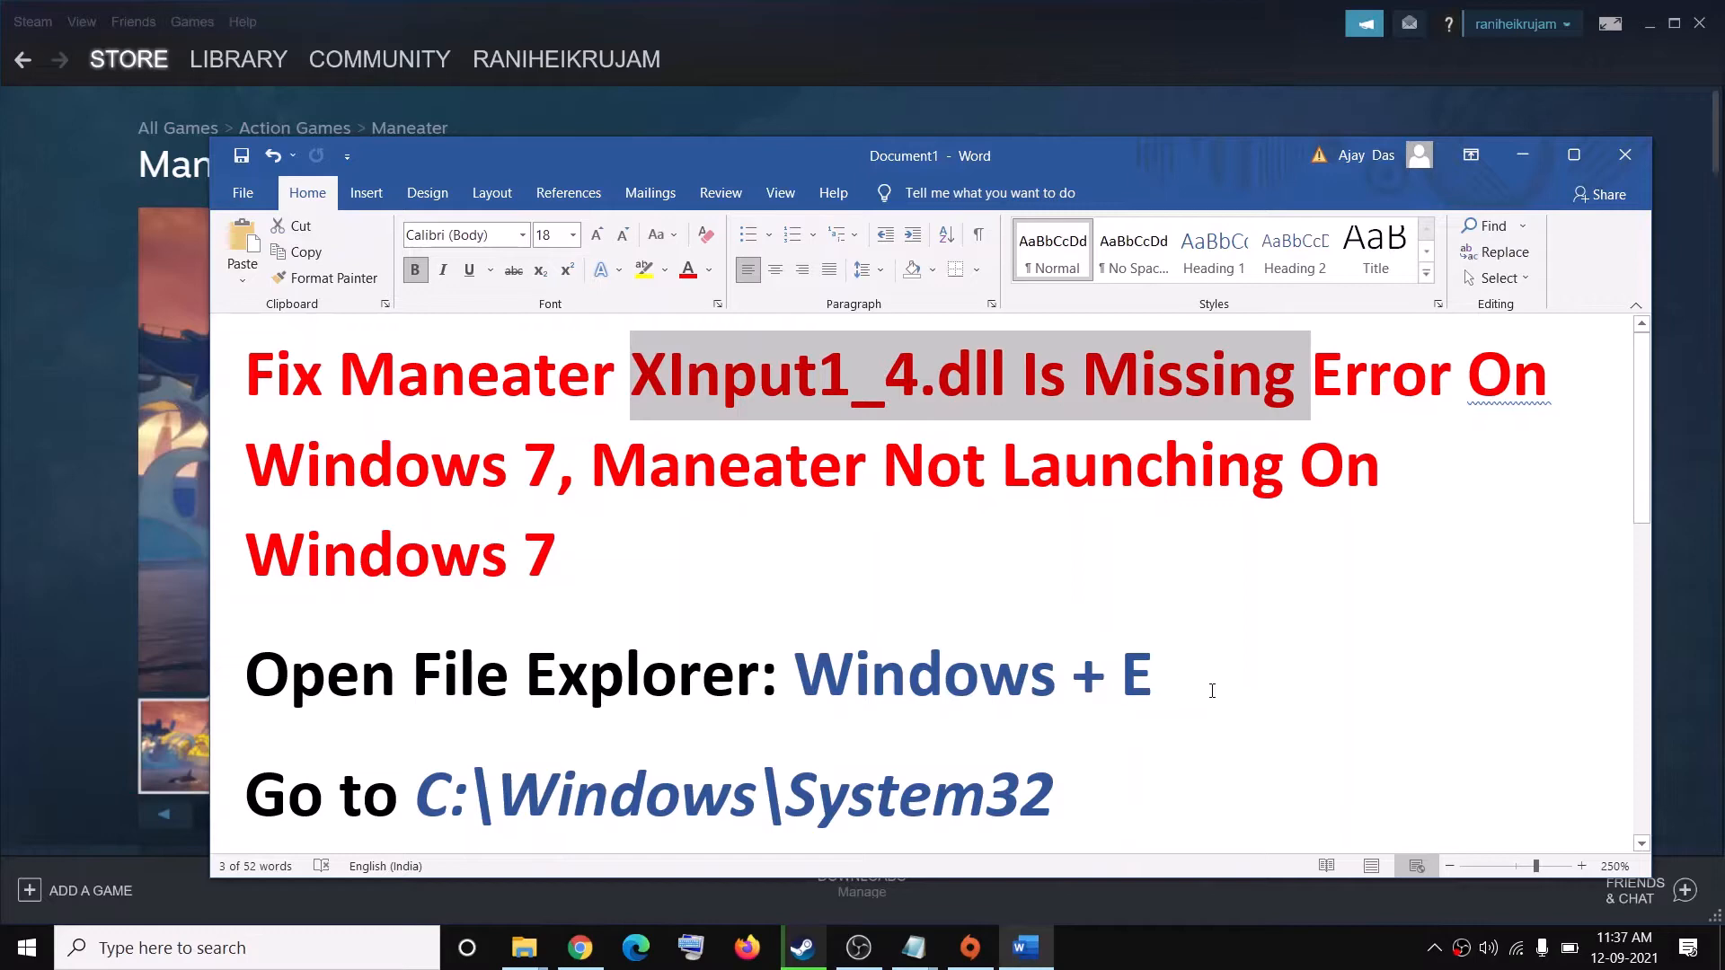
drag(1155, 674, 796, 674)
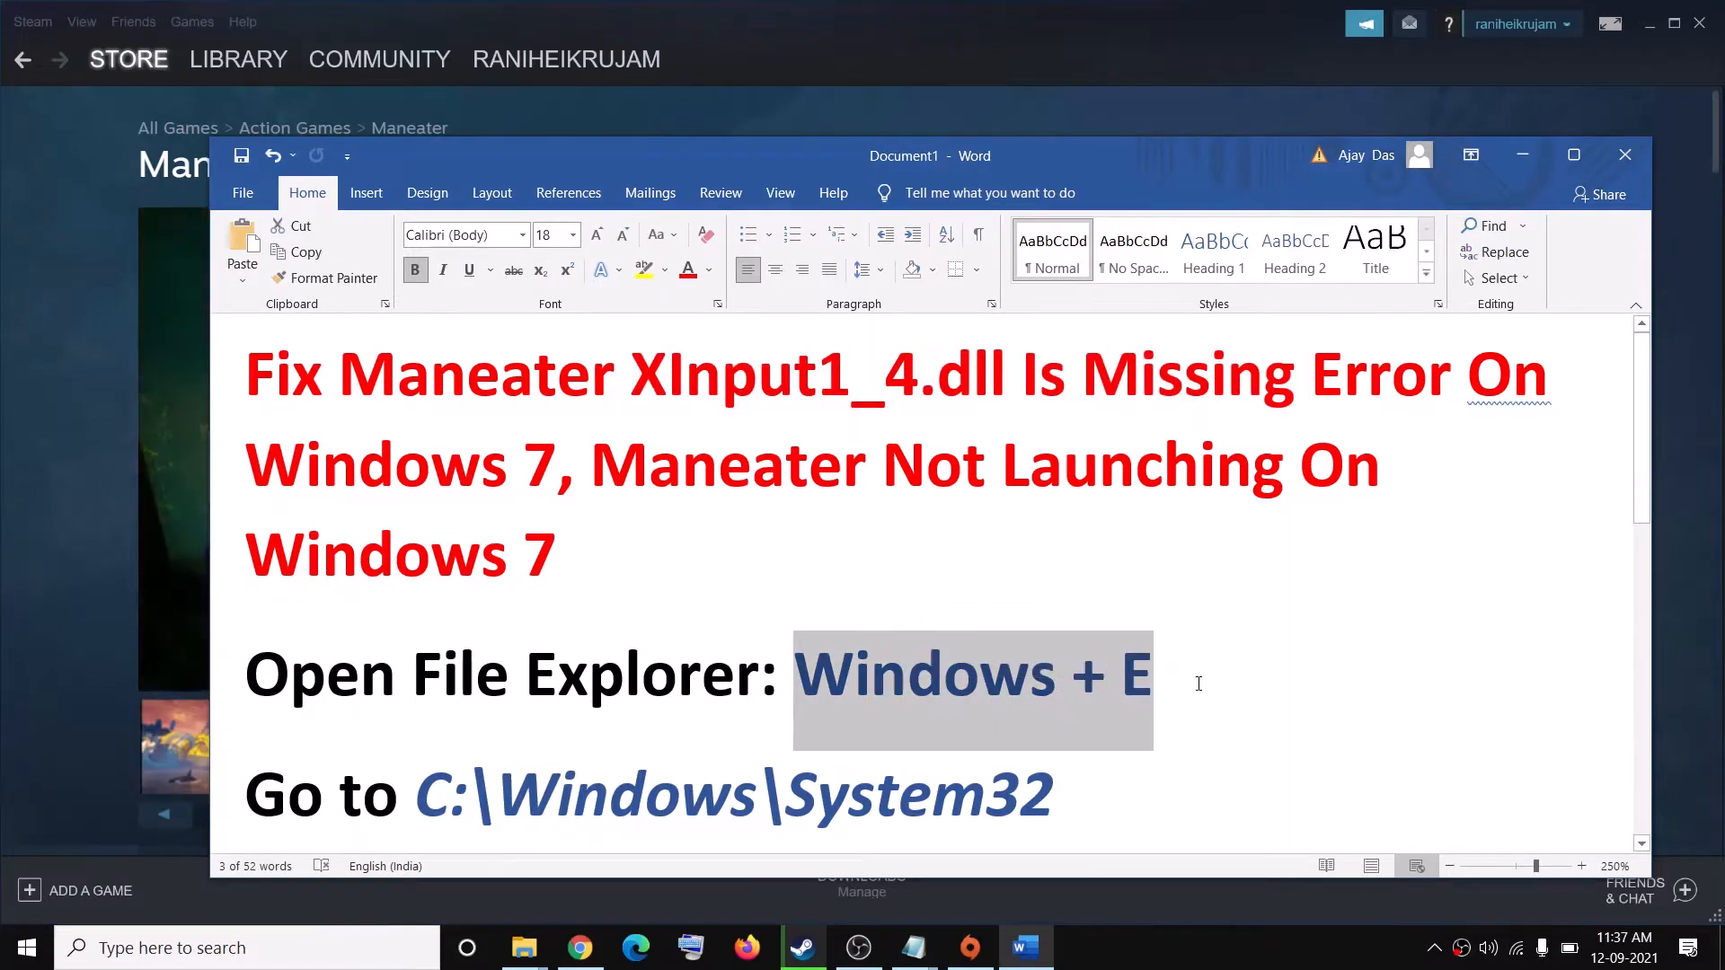
- Start File Explorer at This PC and enter Local Disk (C:)
key(super+e)
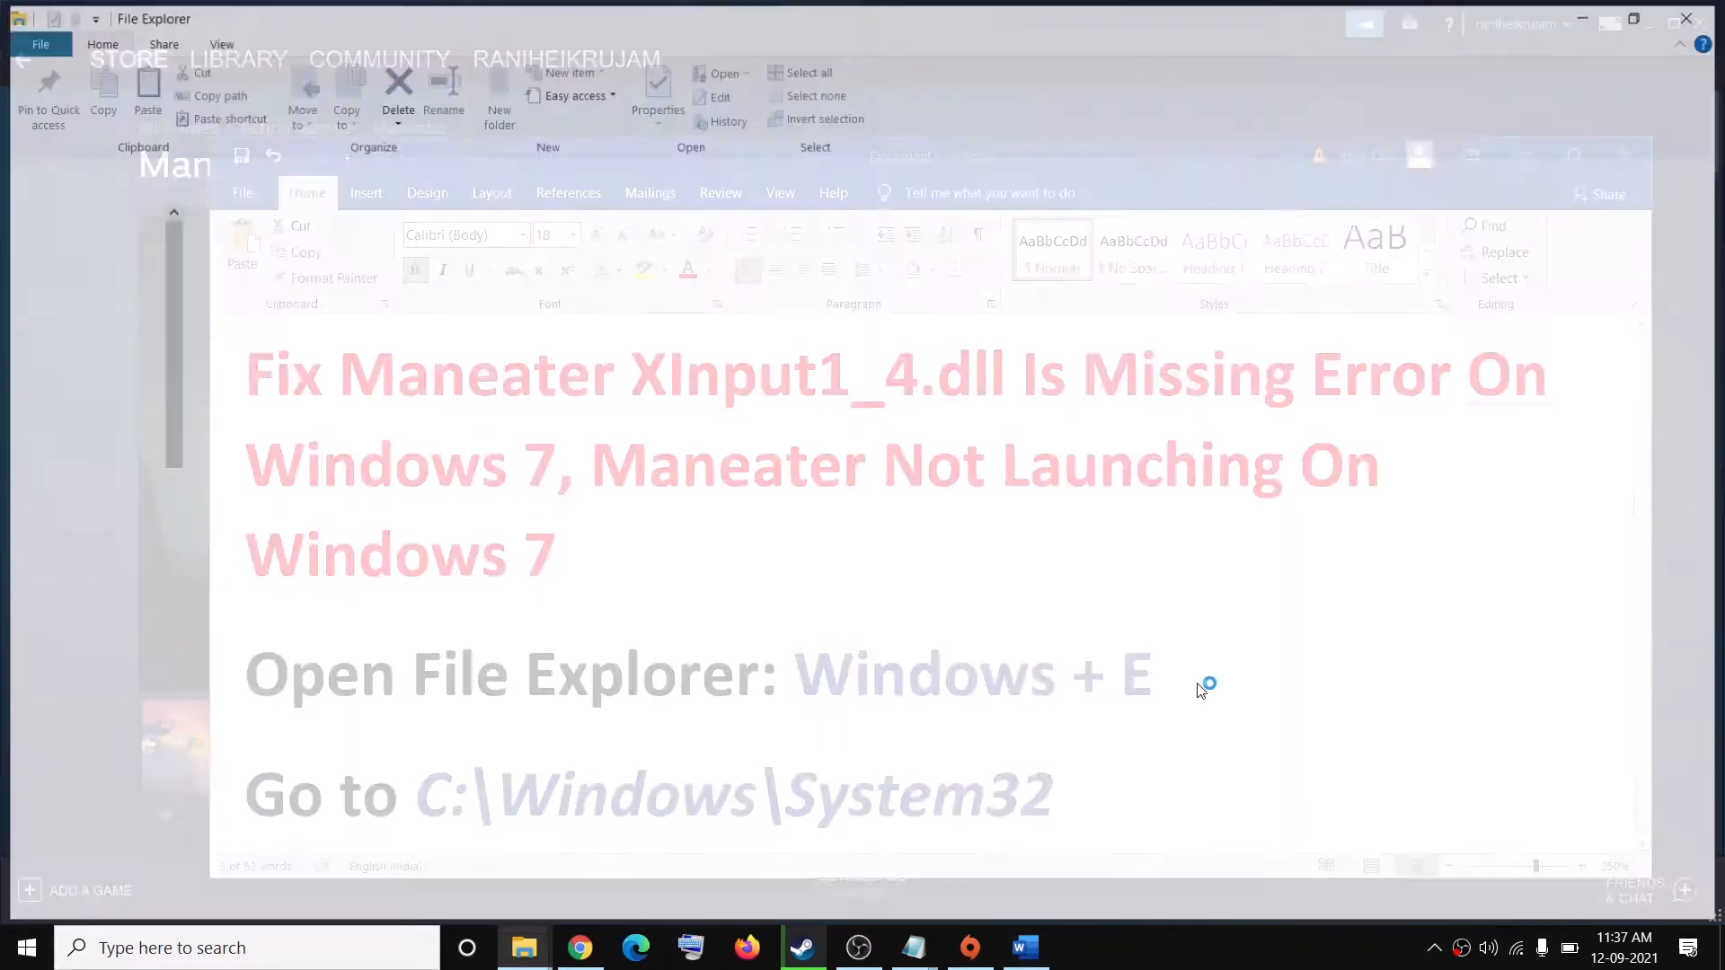
click(70, 500)
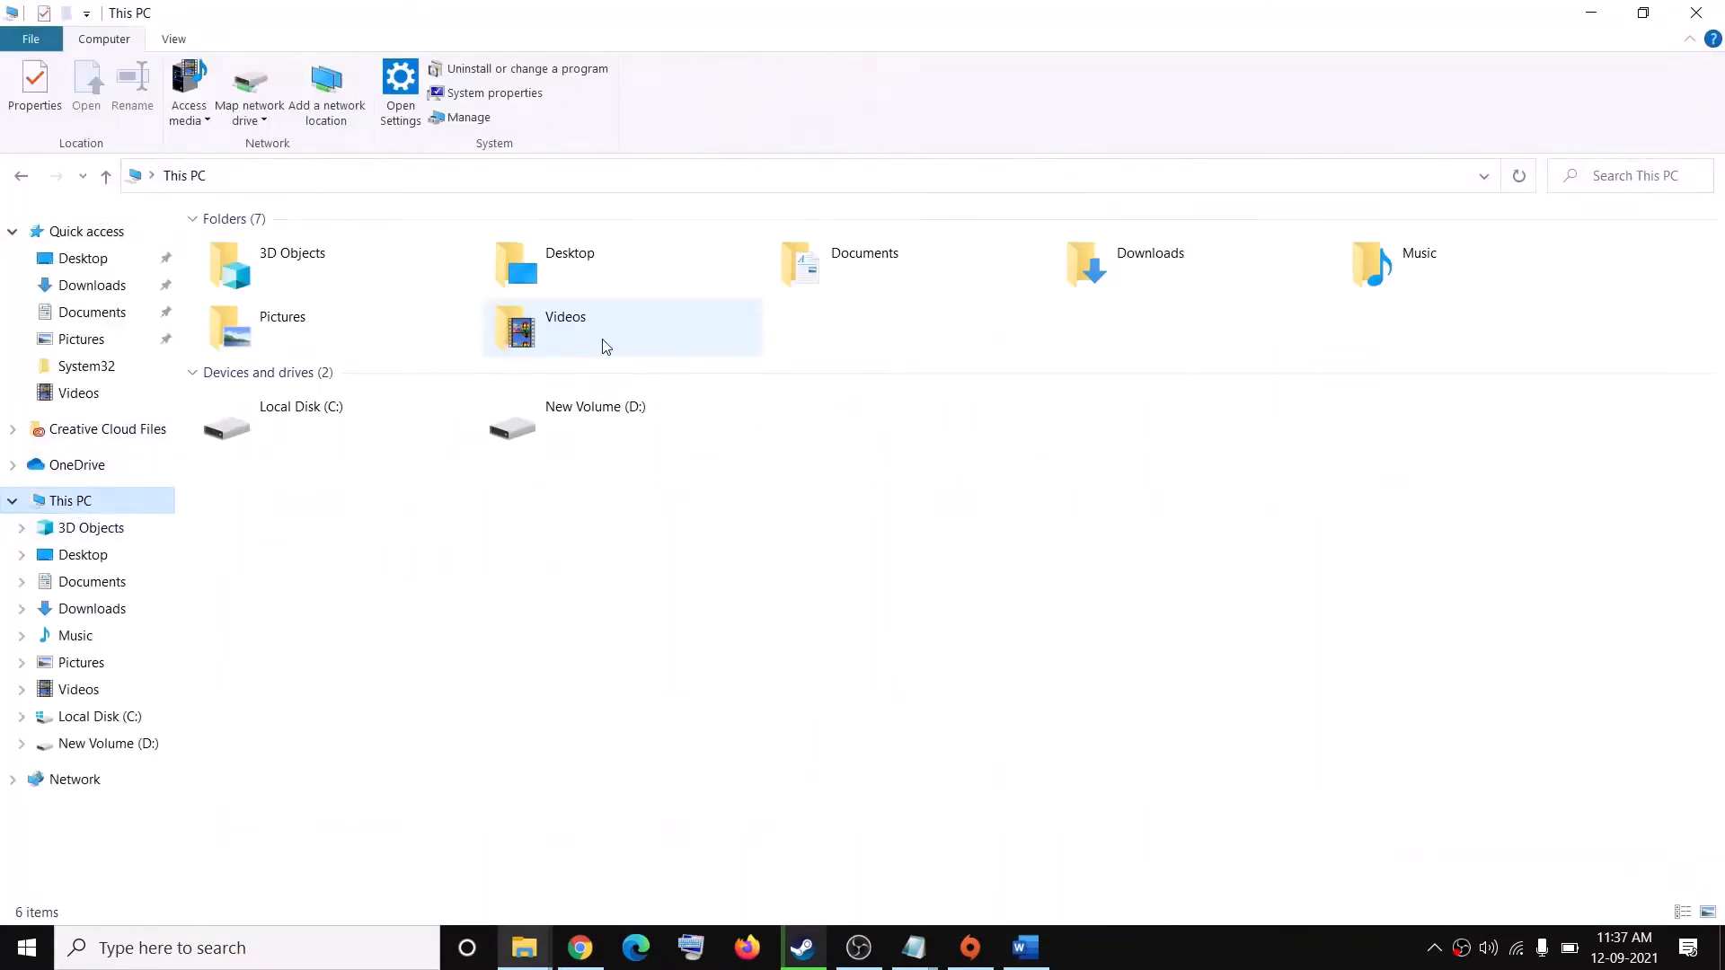
double_click(338, 418)
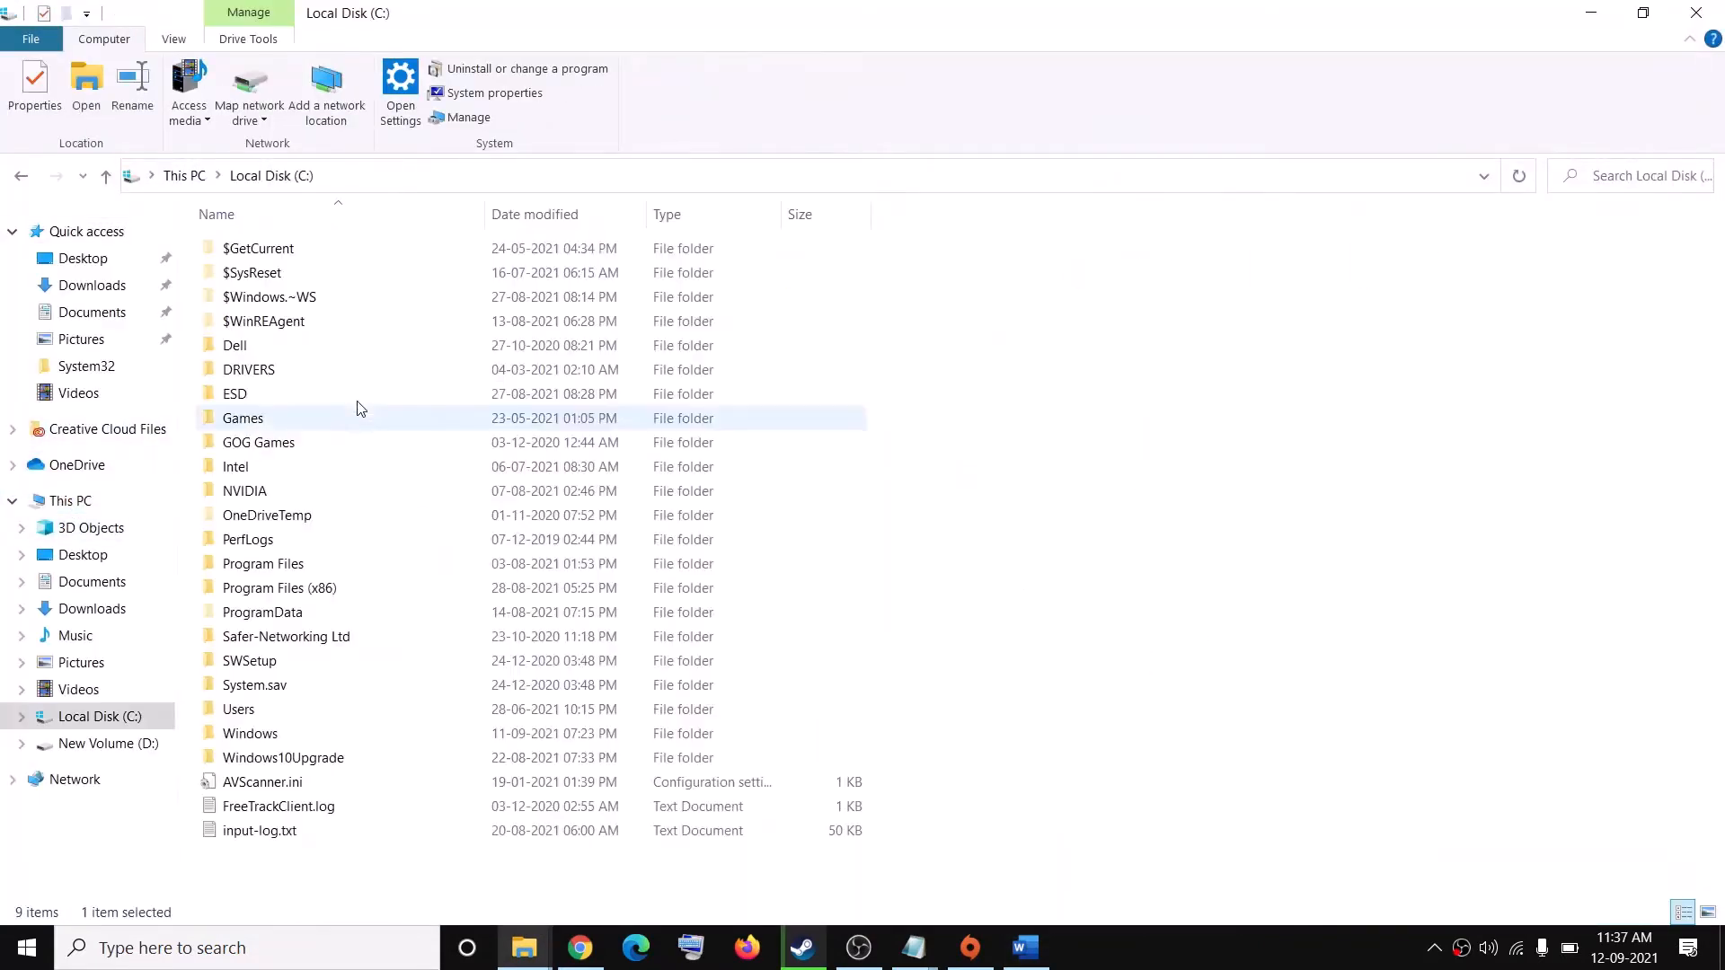
- Go into the Windows folder and then into System32
click(251, 735)
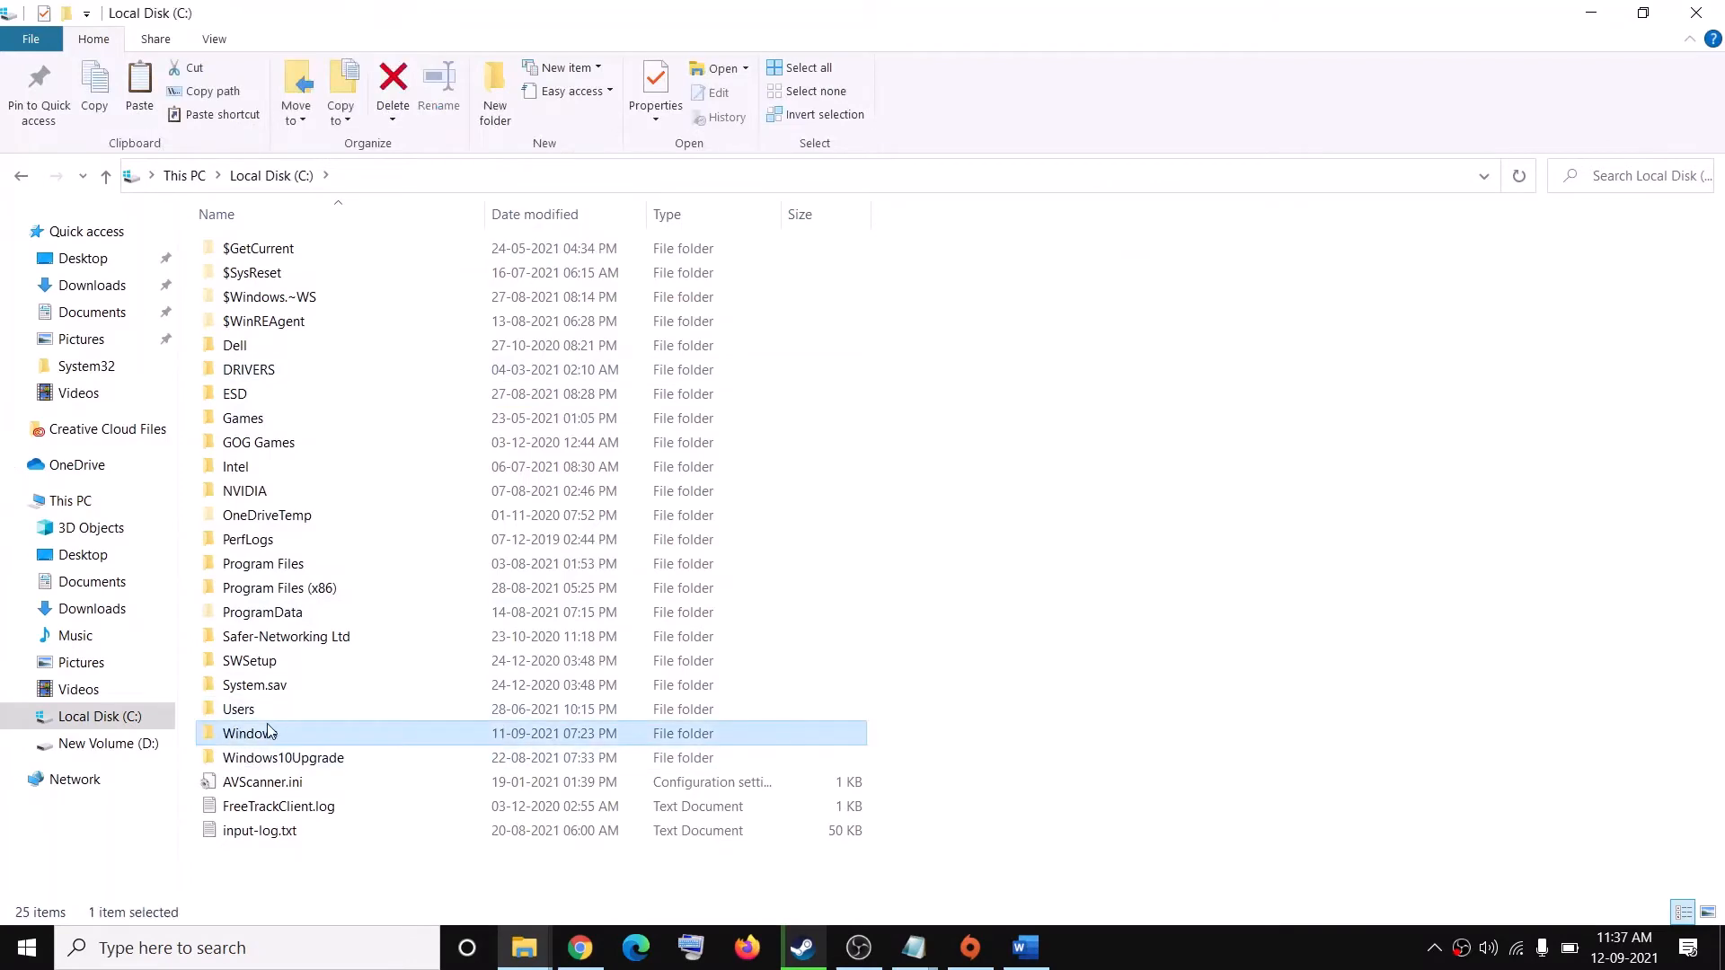
double_click(275, 727)
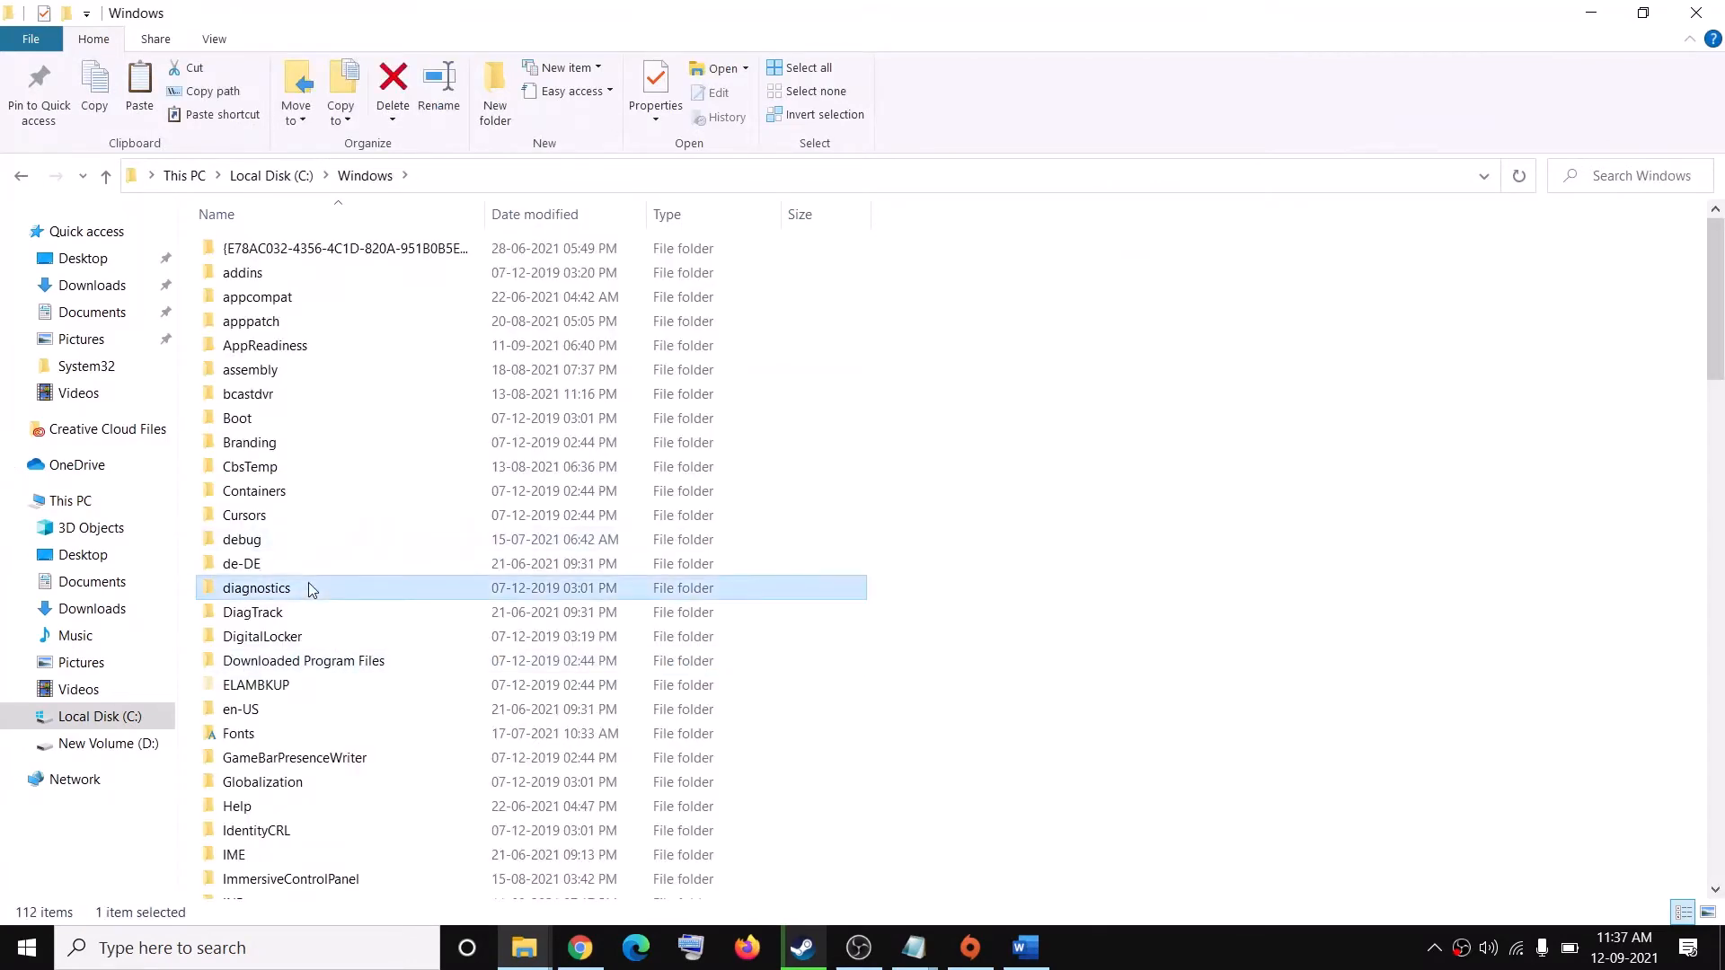
text(s)
click(270, 629)
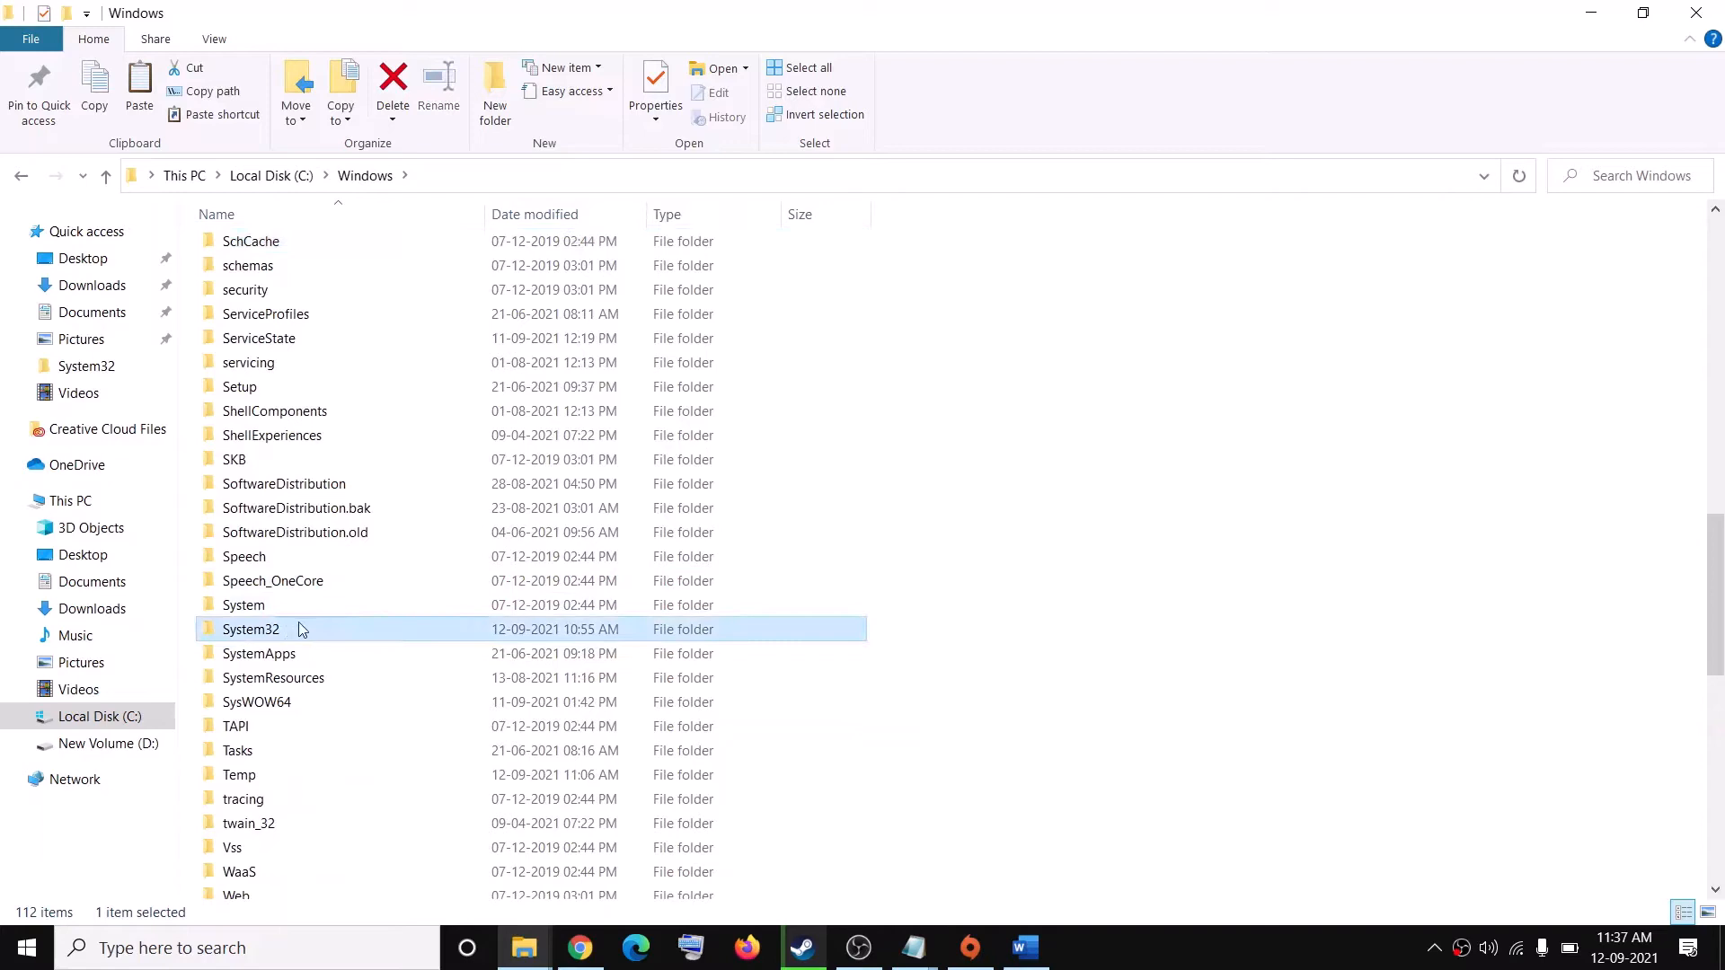
double_click(304, 637)
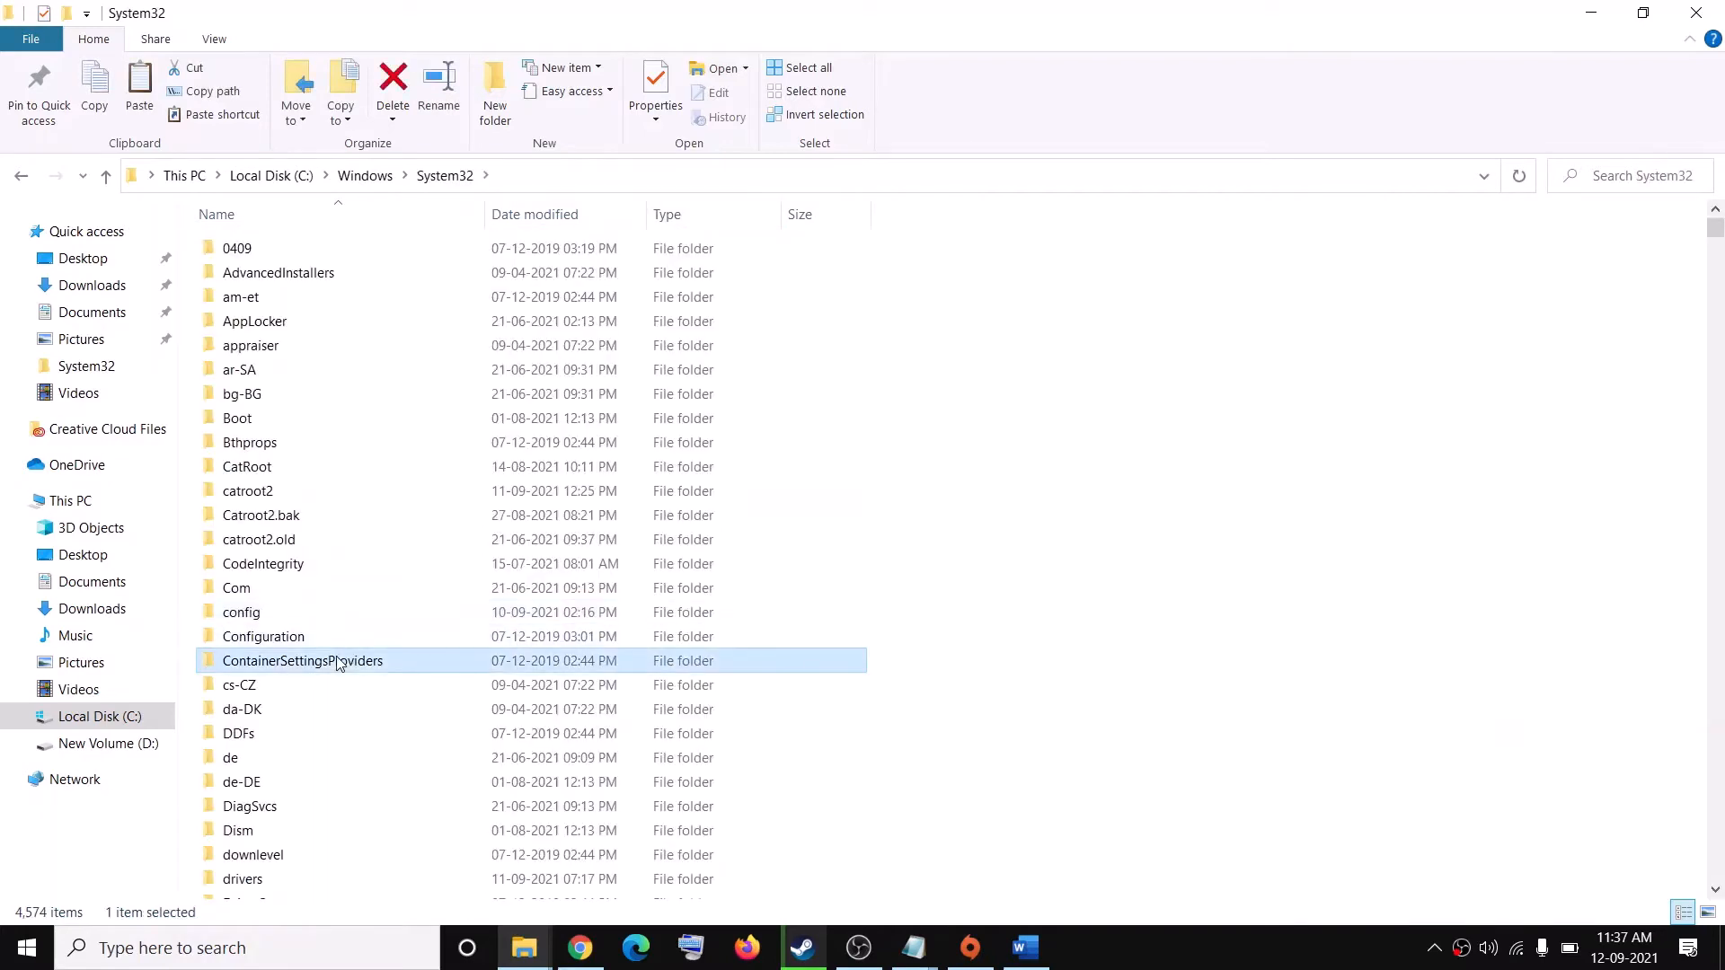
text(x)
scroll(338, 659, down, 4)
scroll(337, 660, down, 3)
scroll(332, 589, down, 2)
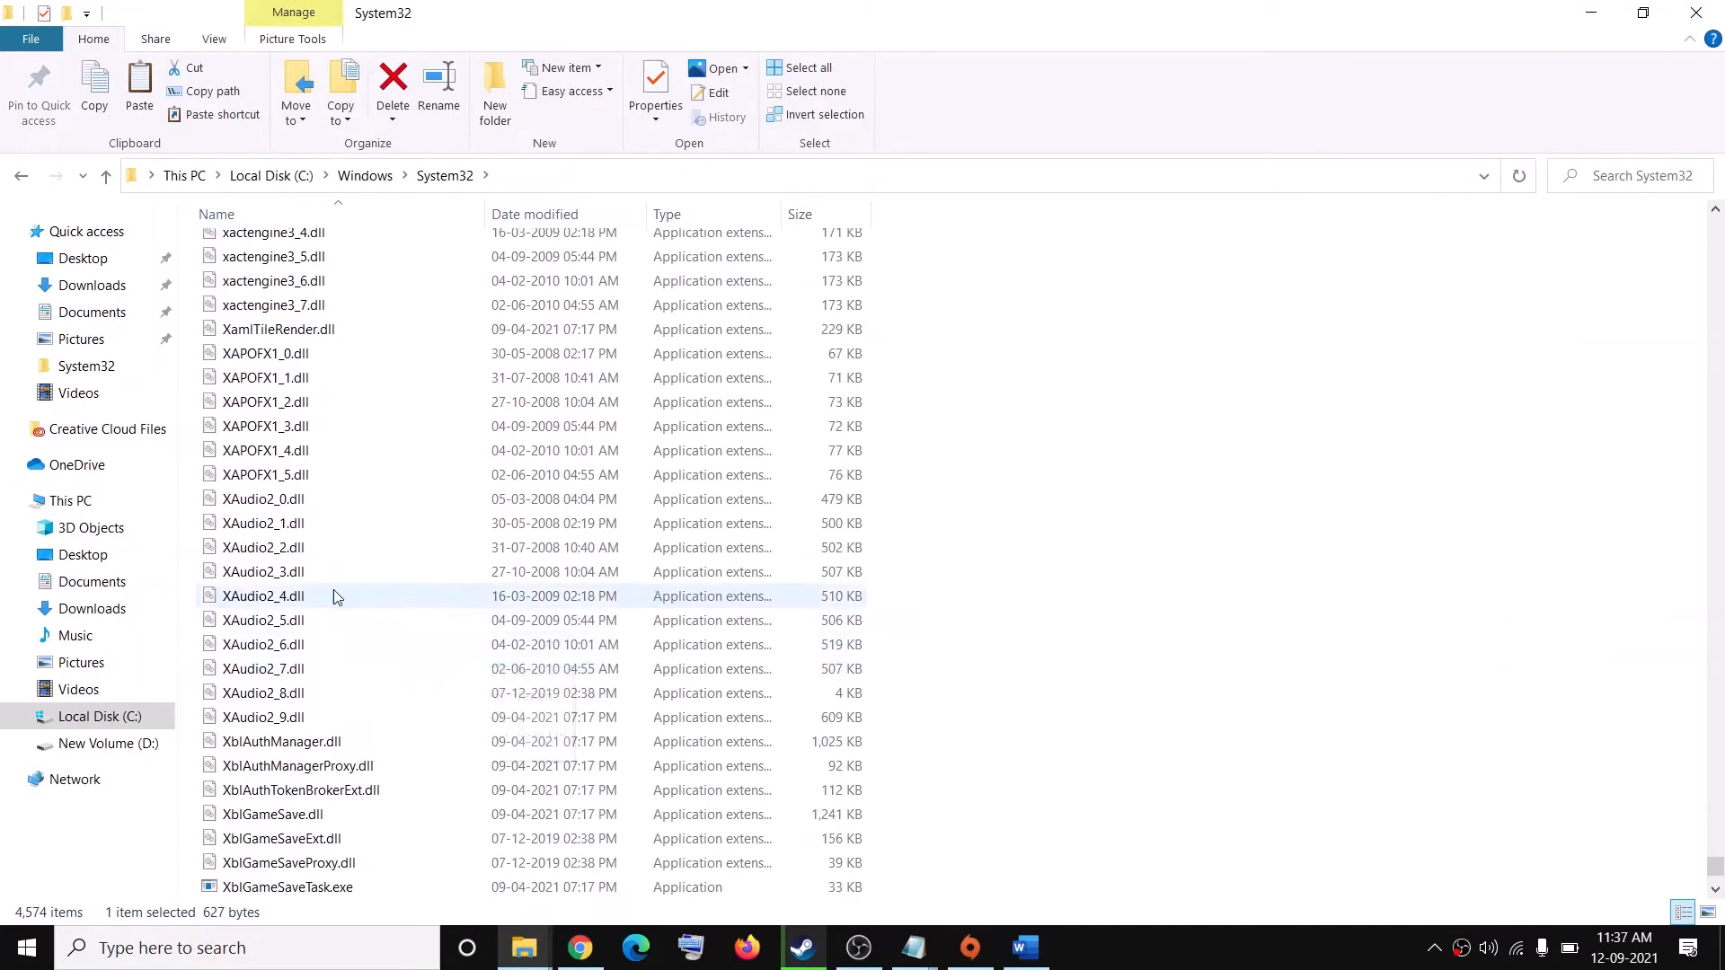
- Locate xinput1_3.dll in System32 and copy it from its context menu
click(299, 427)
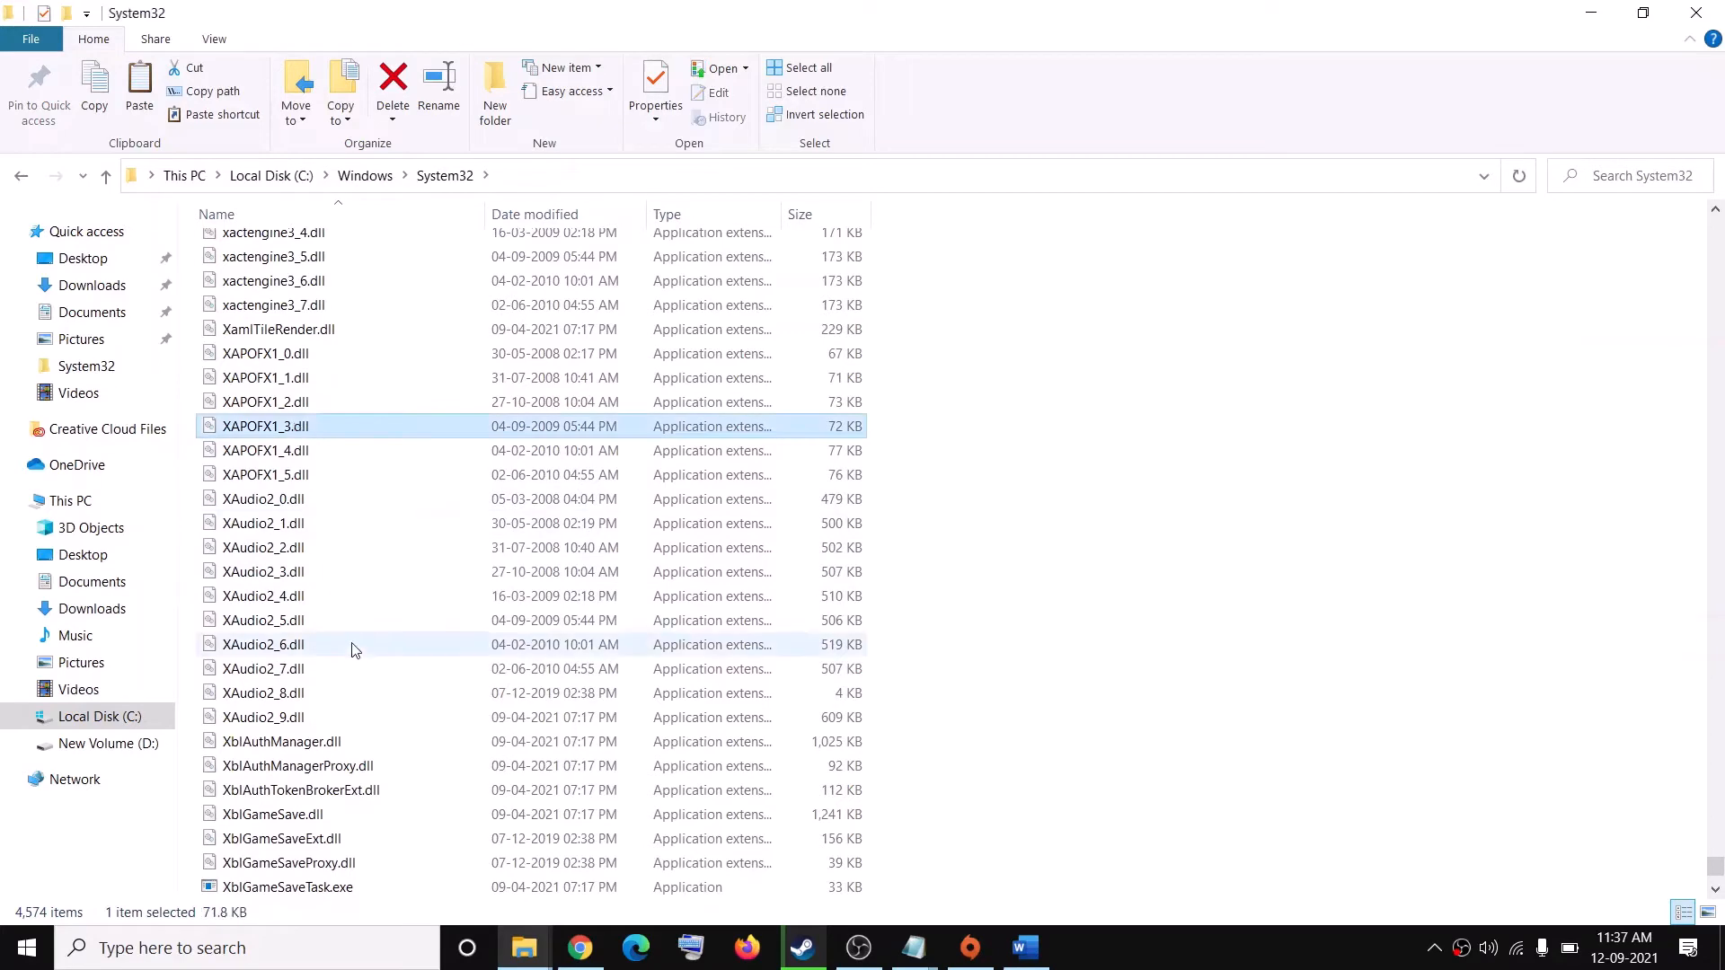
scroll(355, 694, down, 6)
click(260, 670)
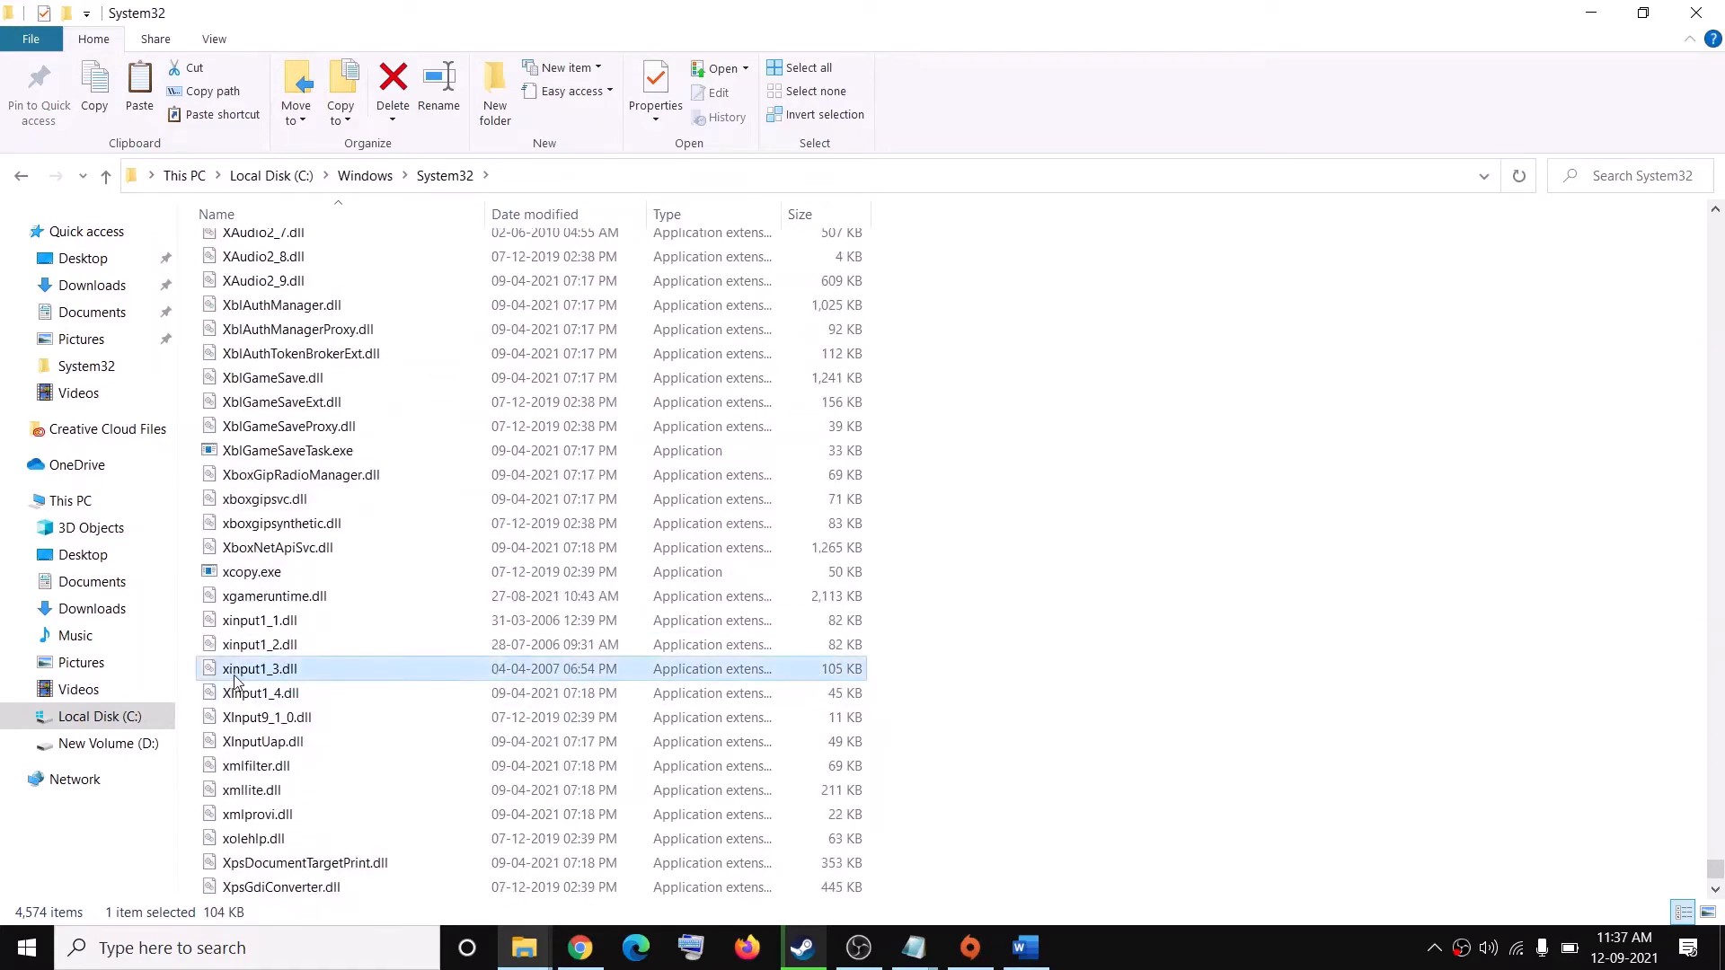
mouse_move(260, 668)
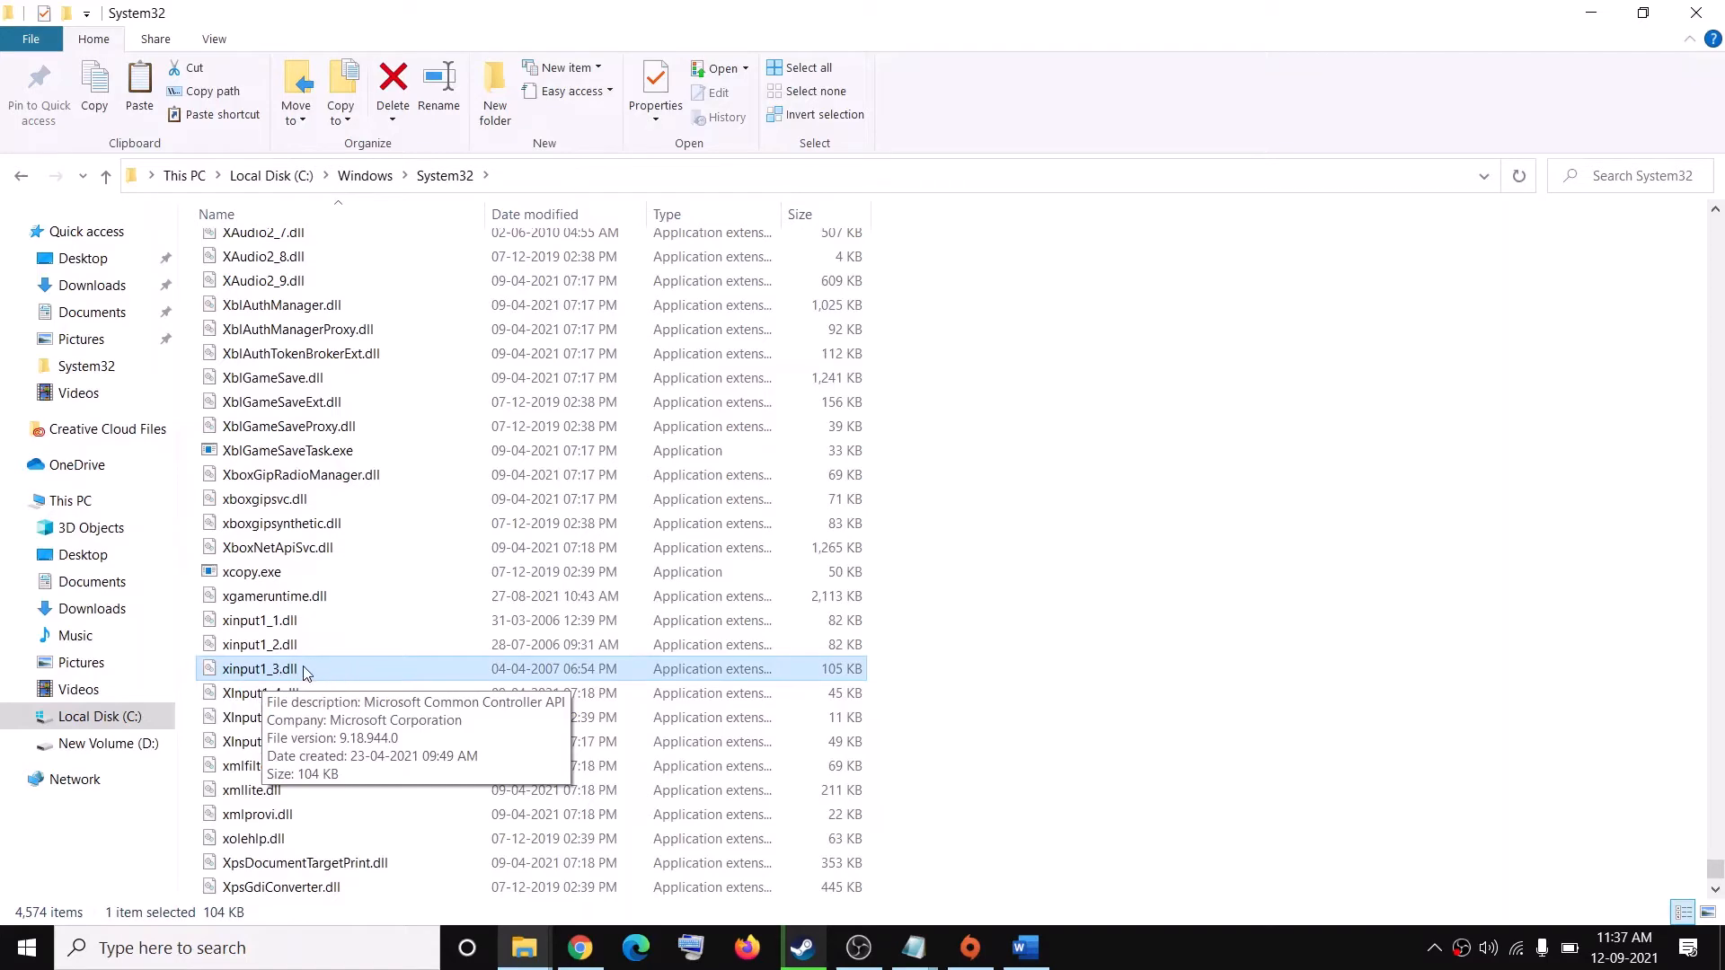
right_click(465, 674)
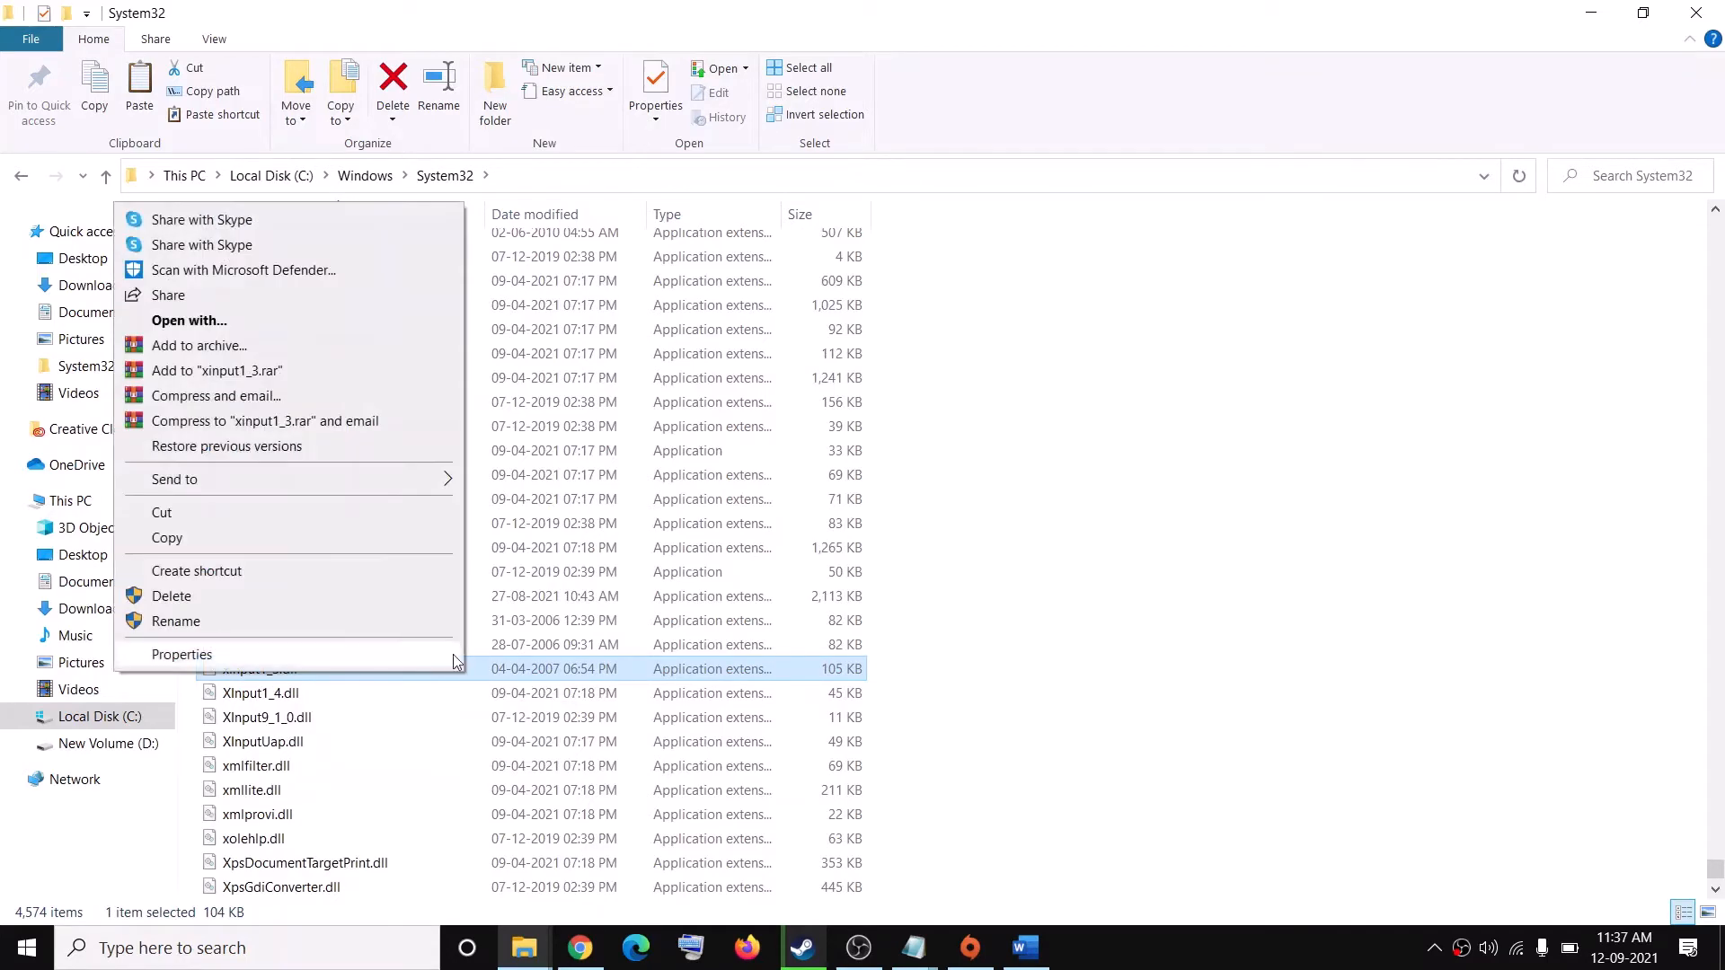
click(168, 538)
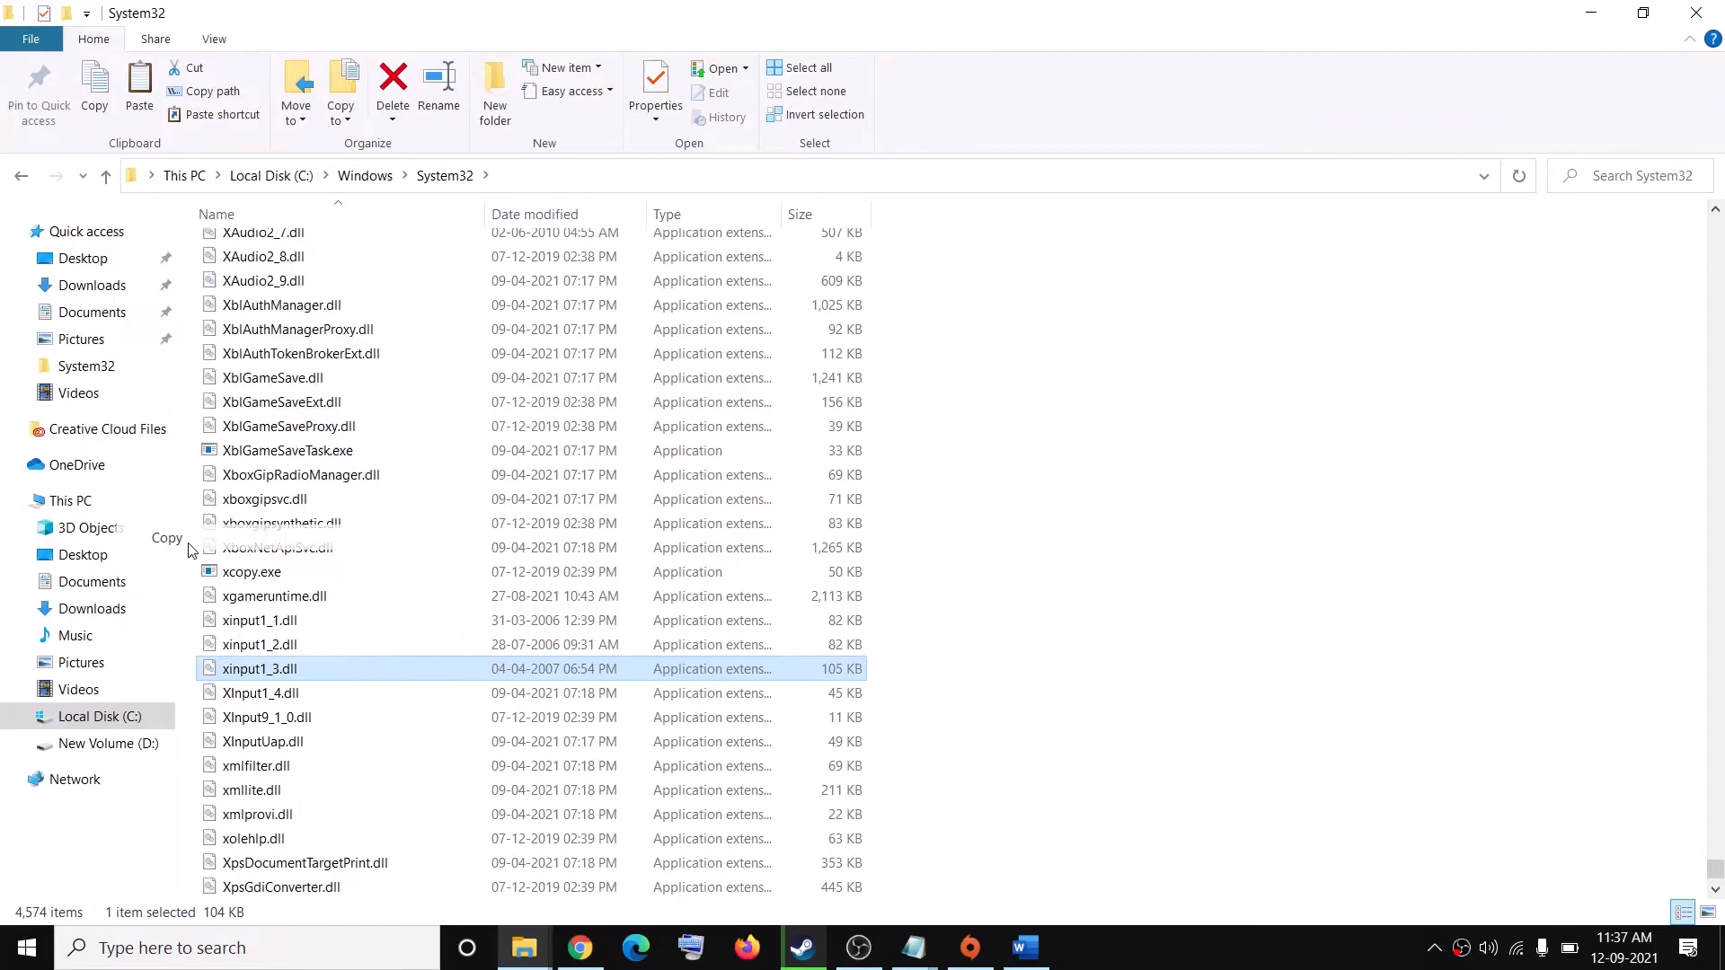
- Paste xinput1_3.dll onto the desktop and move the icon to a clear spot
key(super+d)
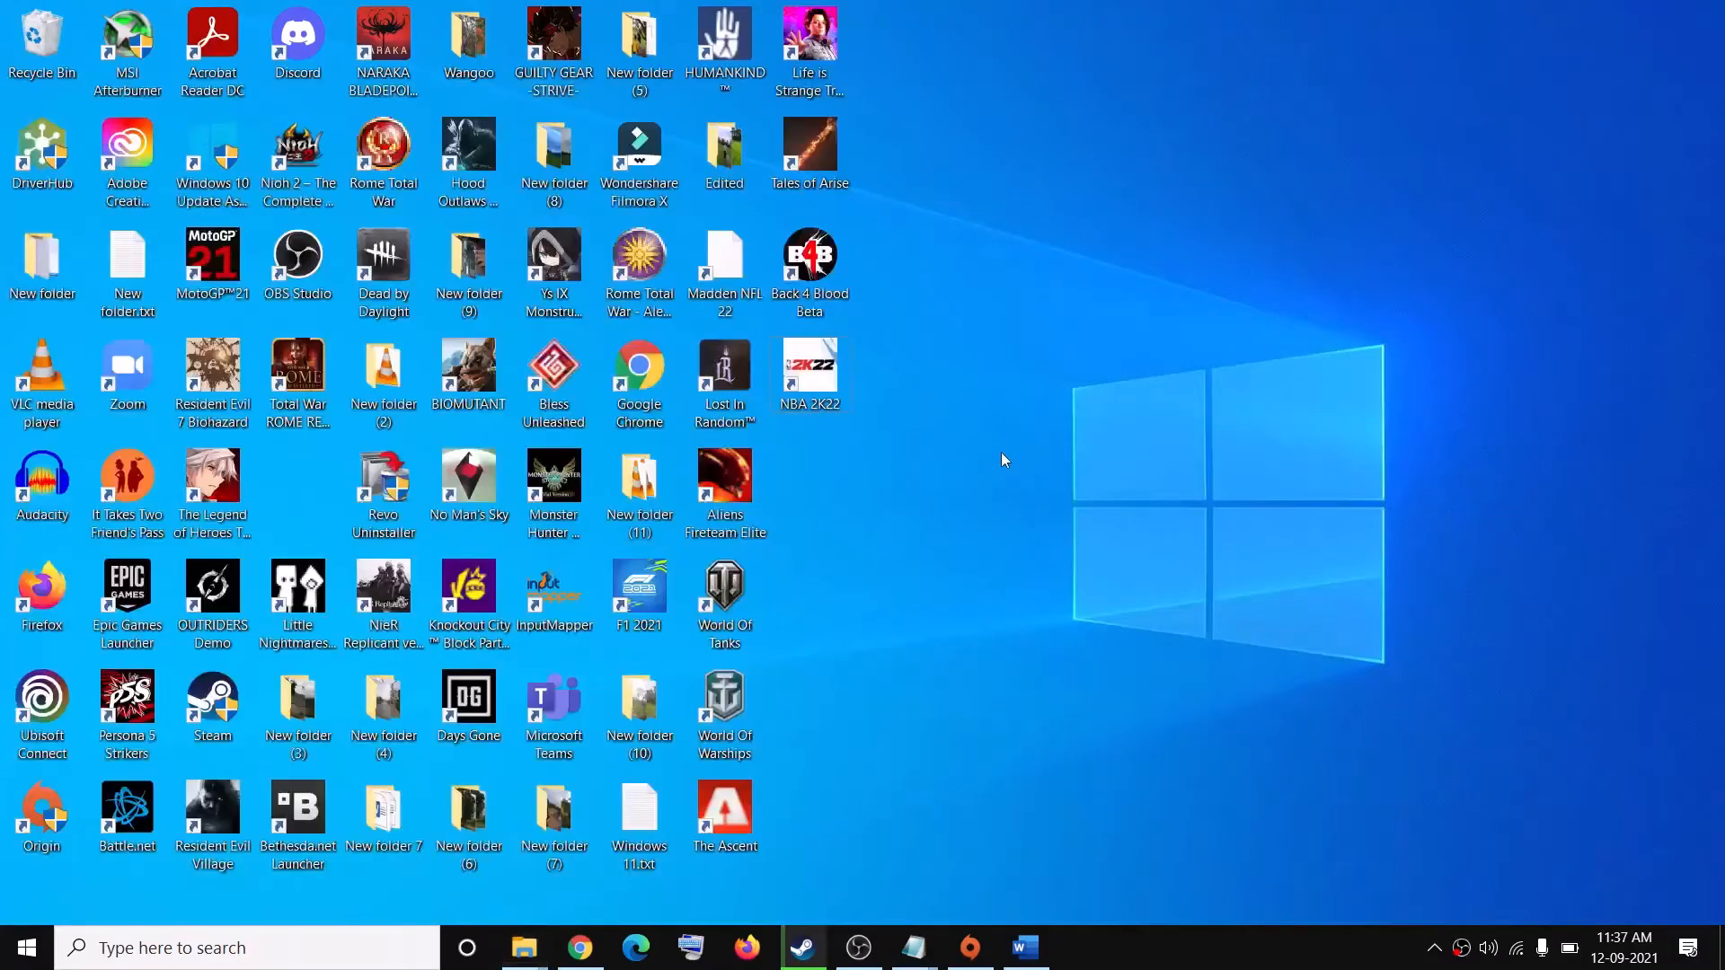
right_click(1002, 461)
click(822, 555)
drag(979, 383, 1087, 533)
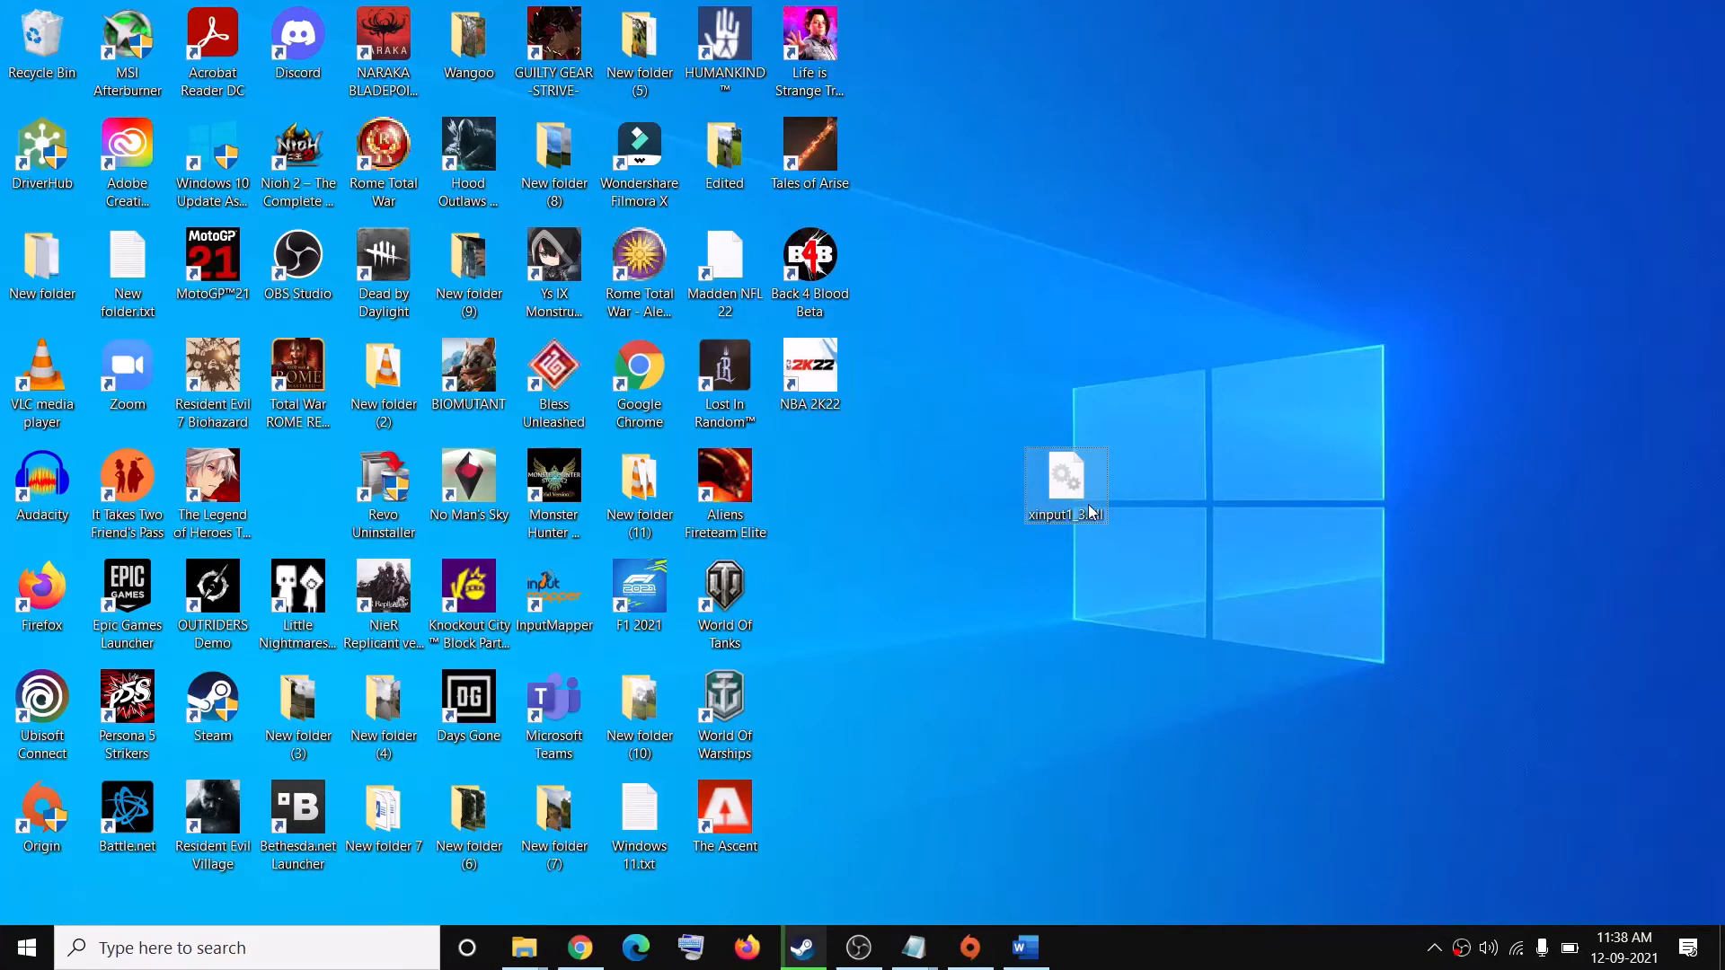
- Rename the desktop copy from xinput1_3.dll to xinput1_4.dll
right_click(1090, 514)
click(829, 877)
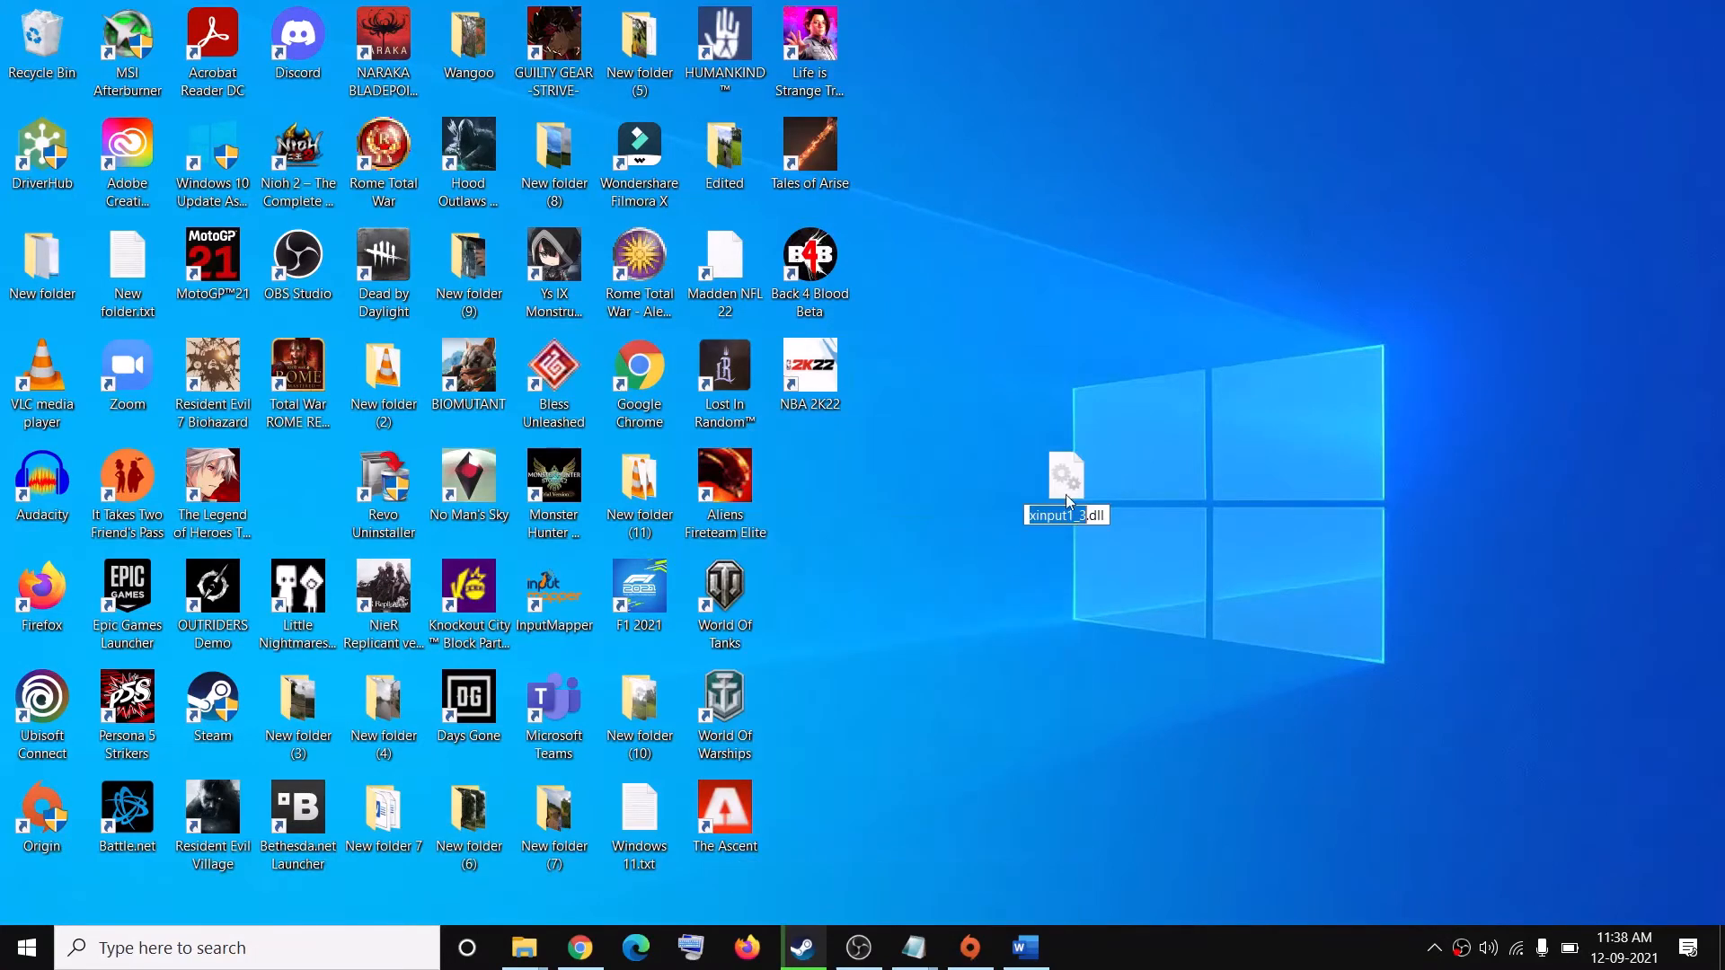
click(1085, 514)
key(BackSpace)
text(4)
click(1172, 566)
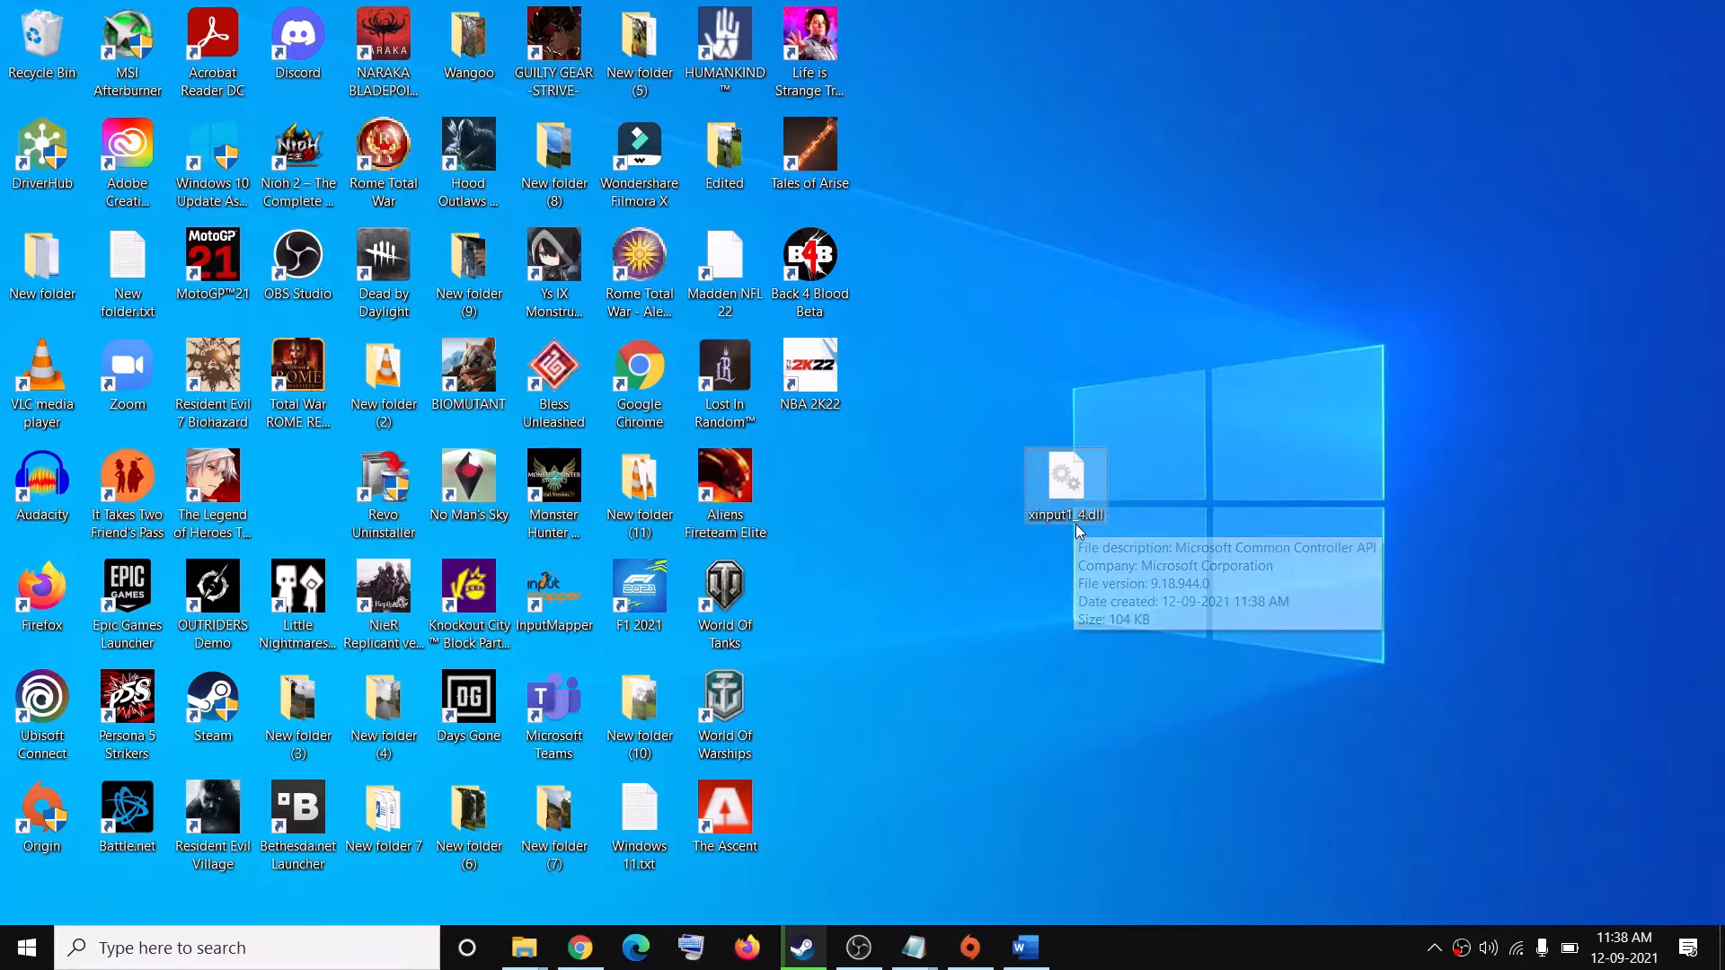
- Copy the renamed xinput1_4.dll from the desktop
right_click(1080, 485)
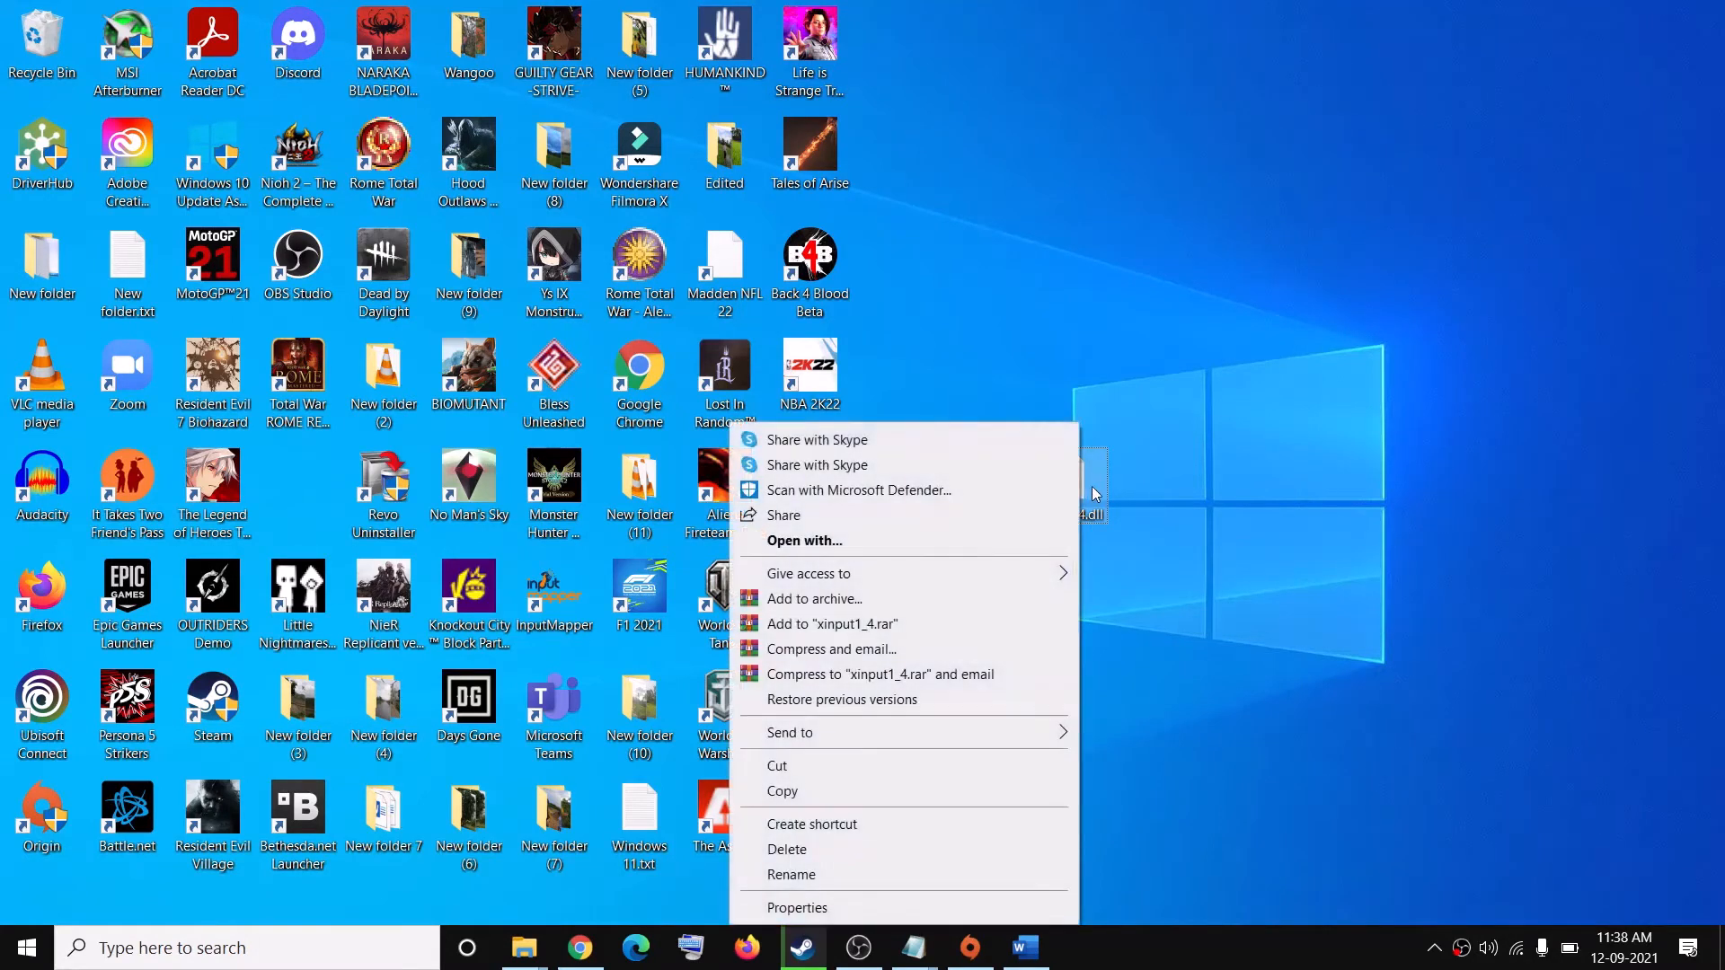
click(815, 791)
- Return to the System32 window and paste xinput1_4.dll into it
click(526, 948)
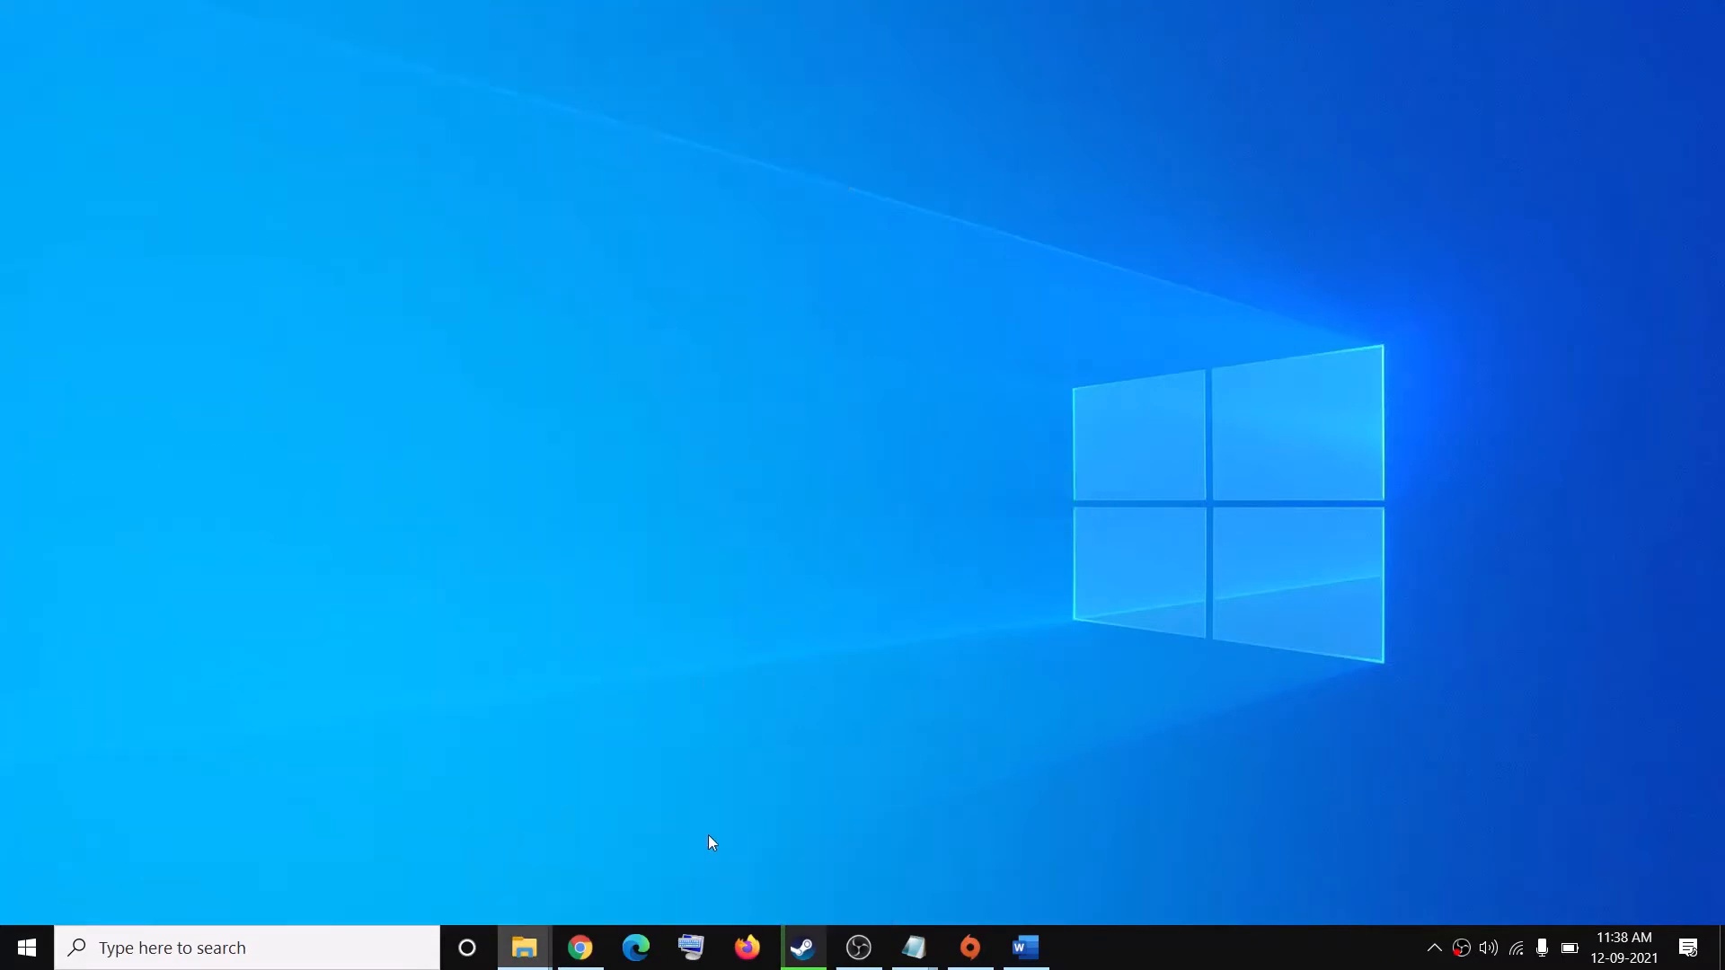
click(709, 835)
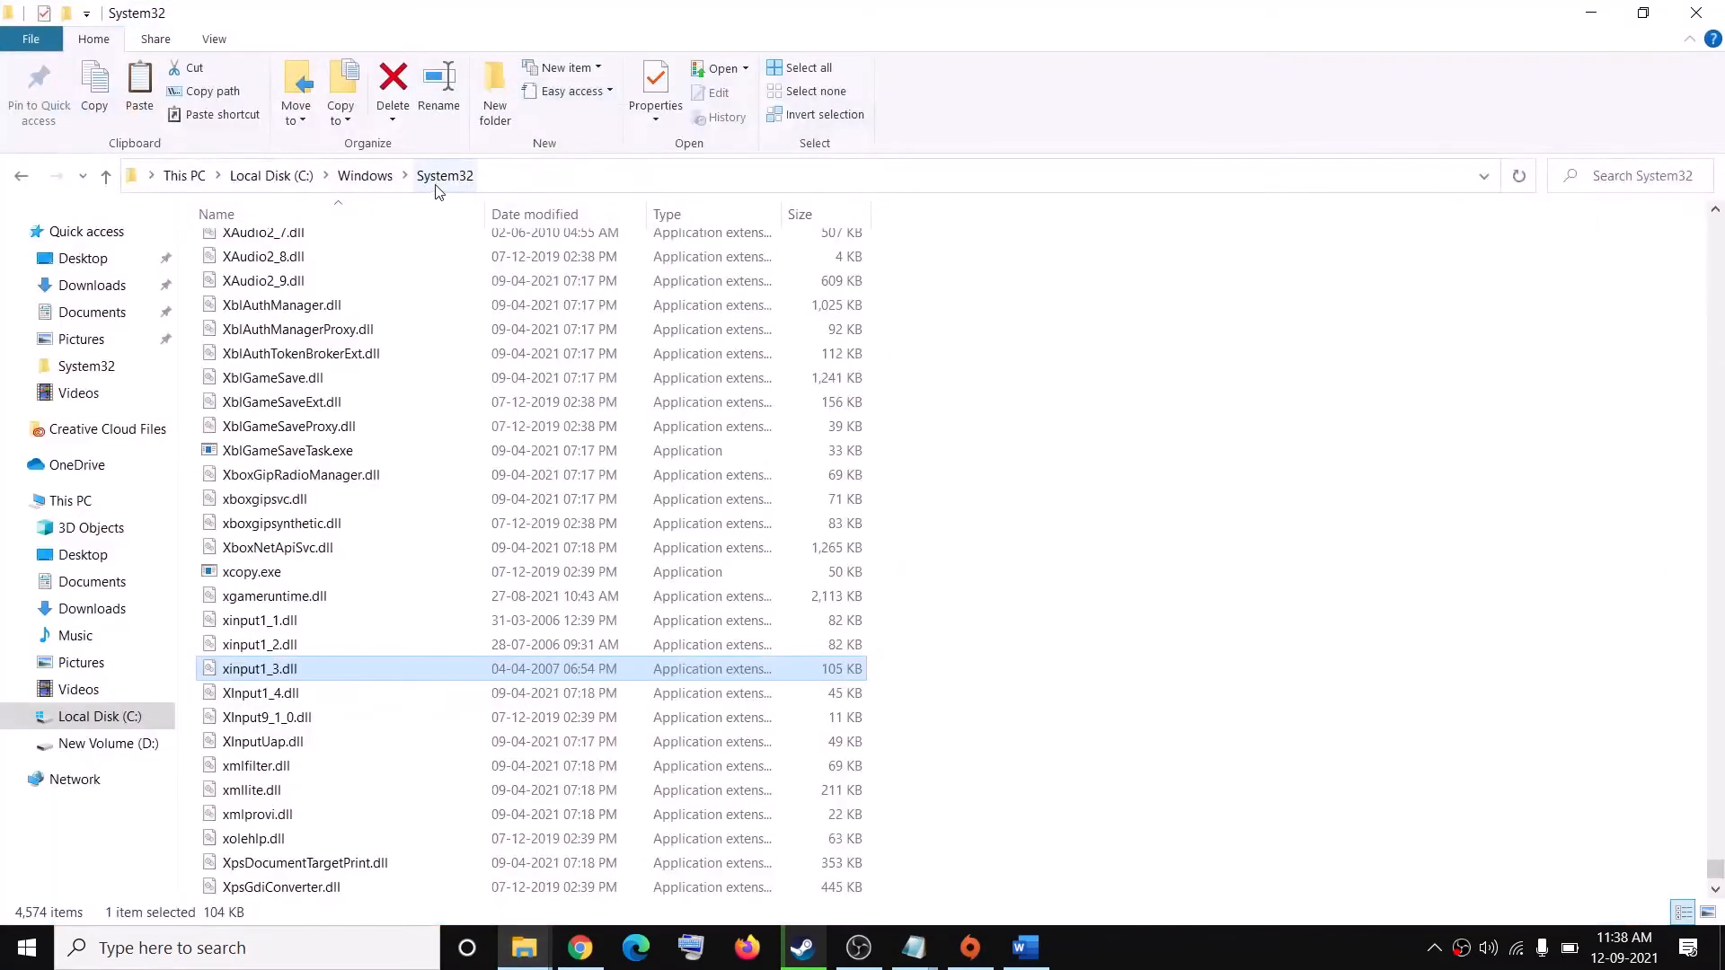
right_click(880, 506)
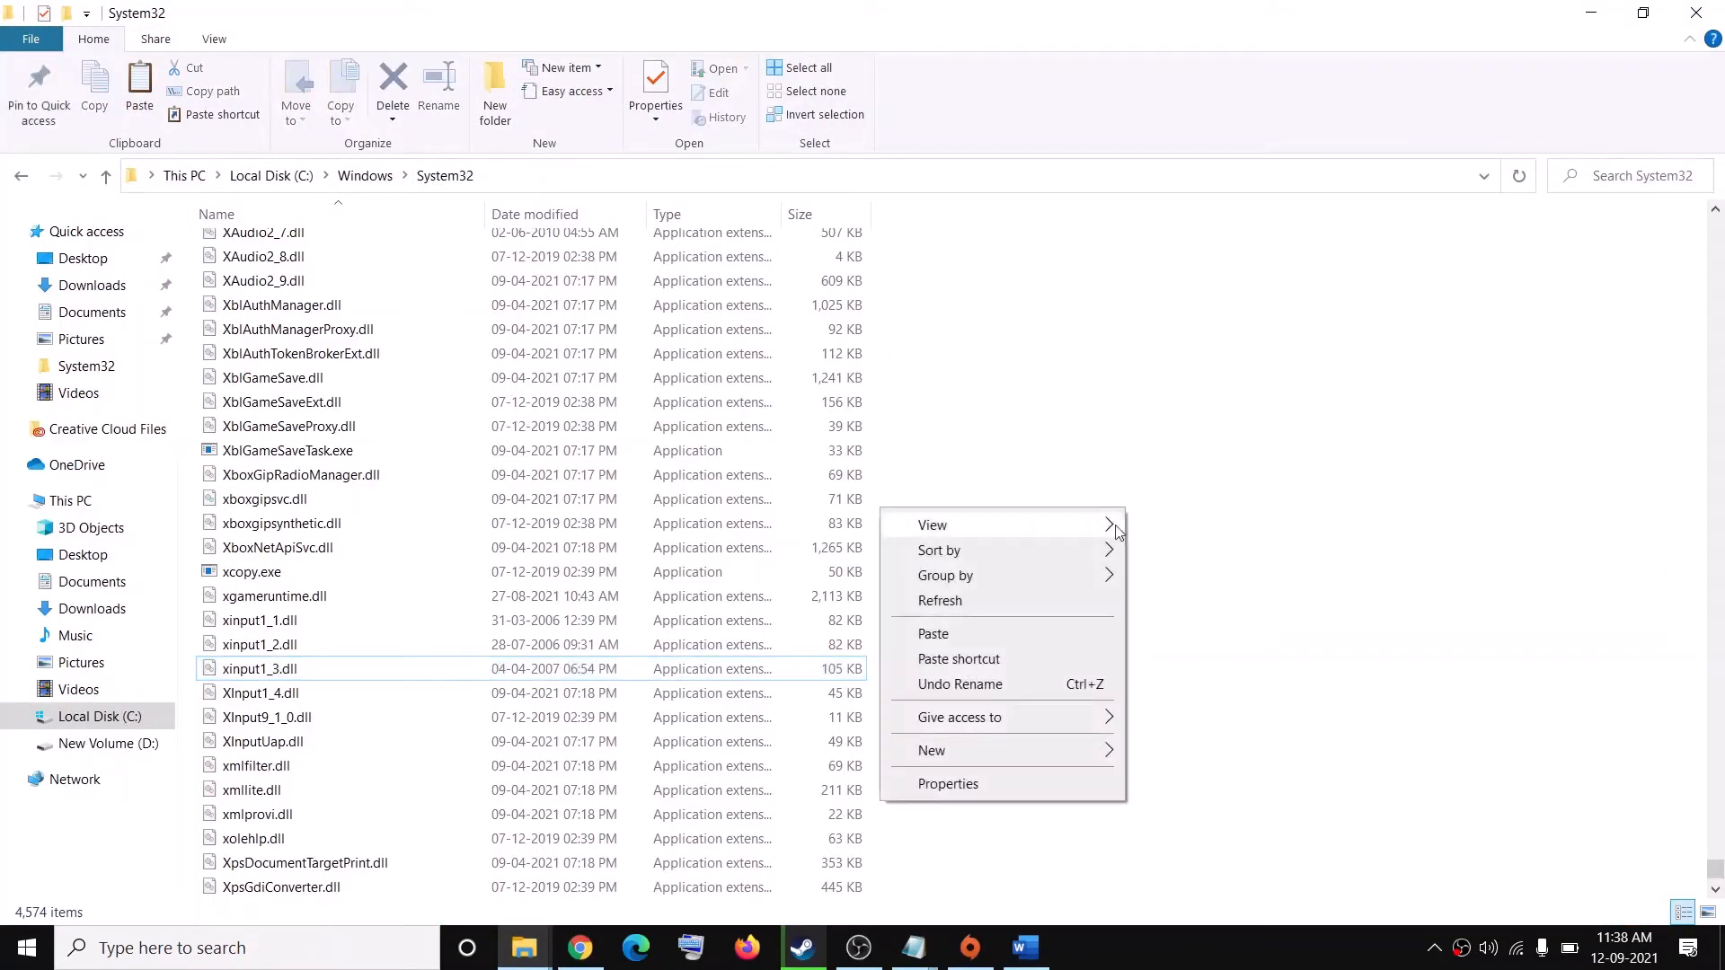
click(962, 634)
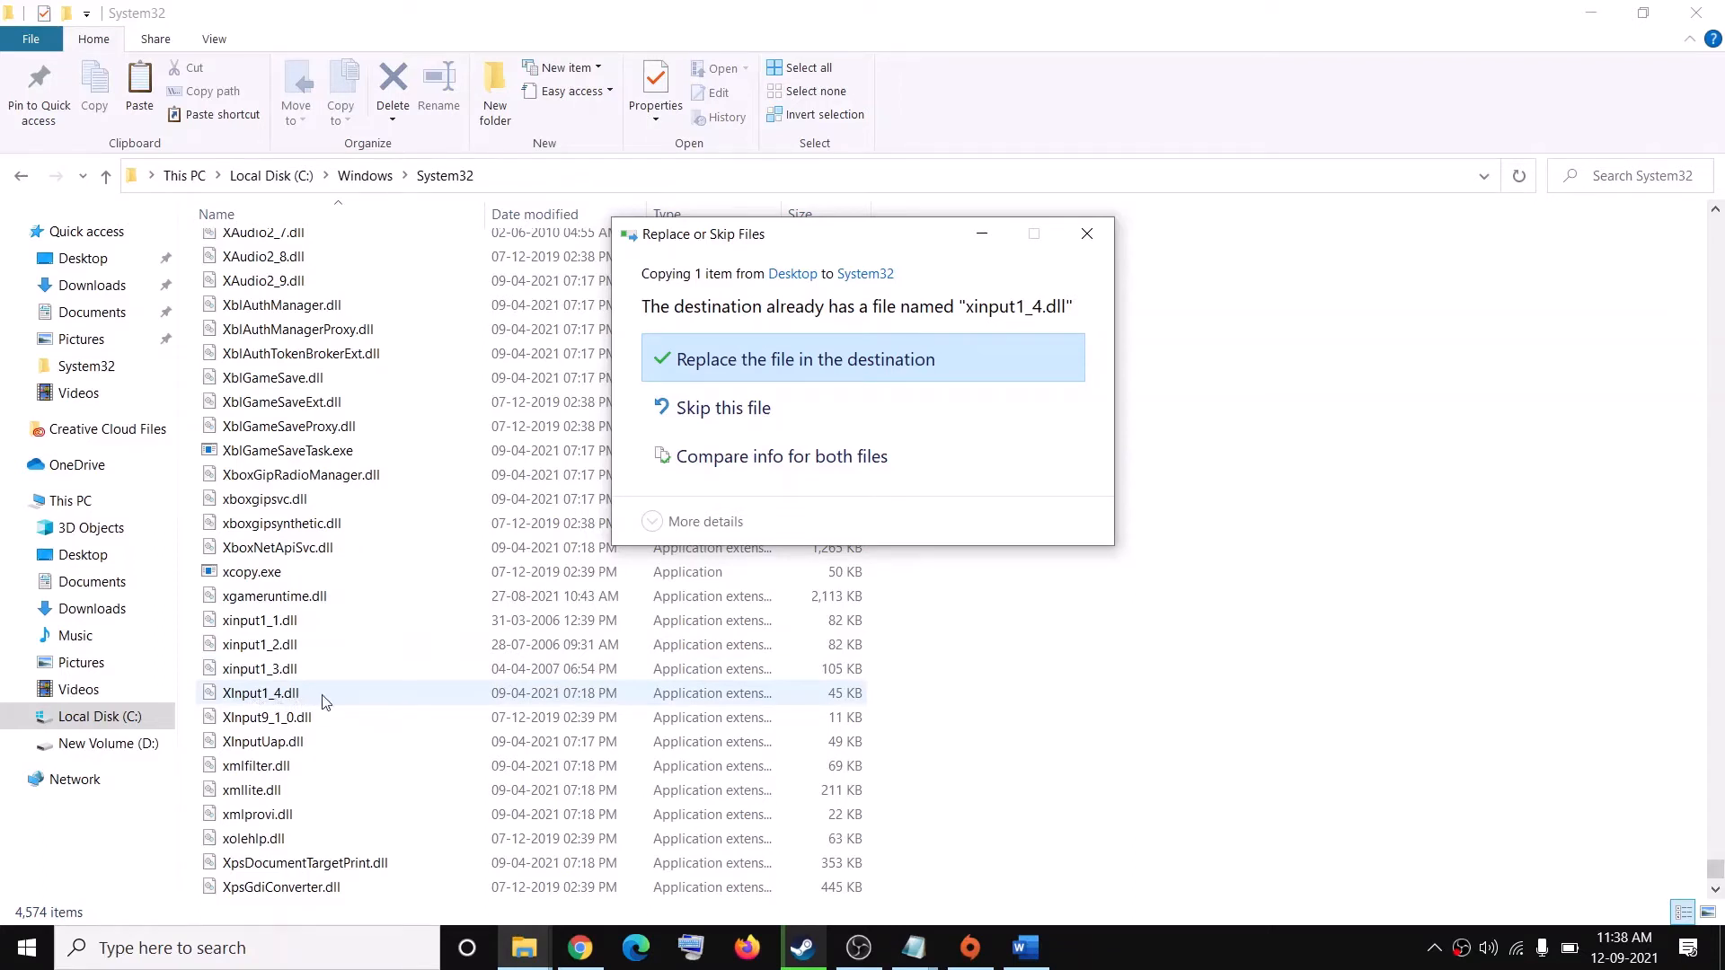
- Replace the existing xinput1_4.dll in System32 and close the folder window
click(1101, 240)
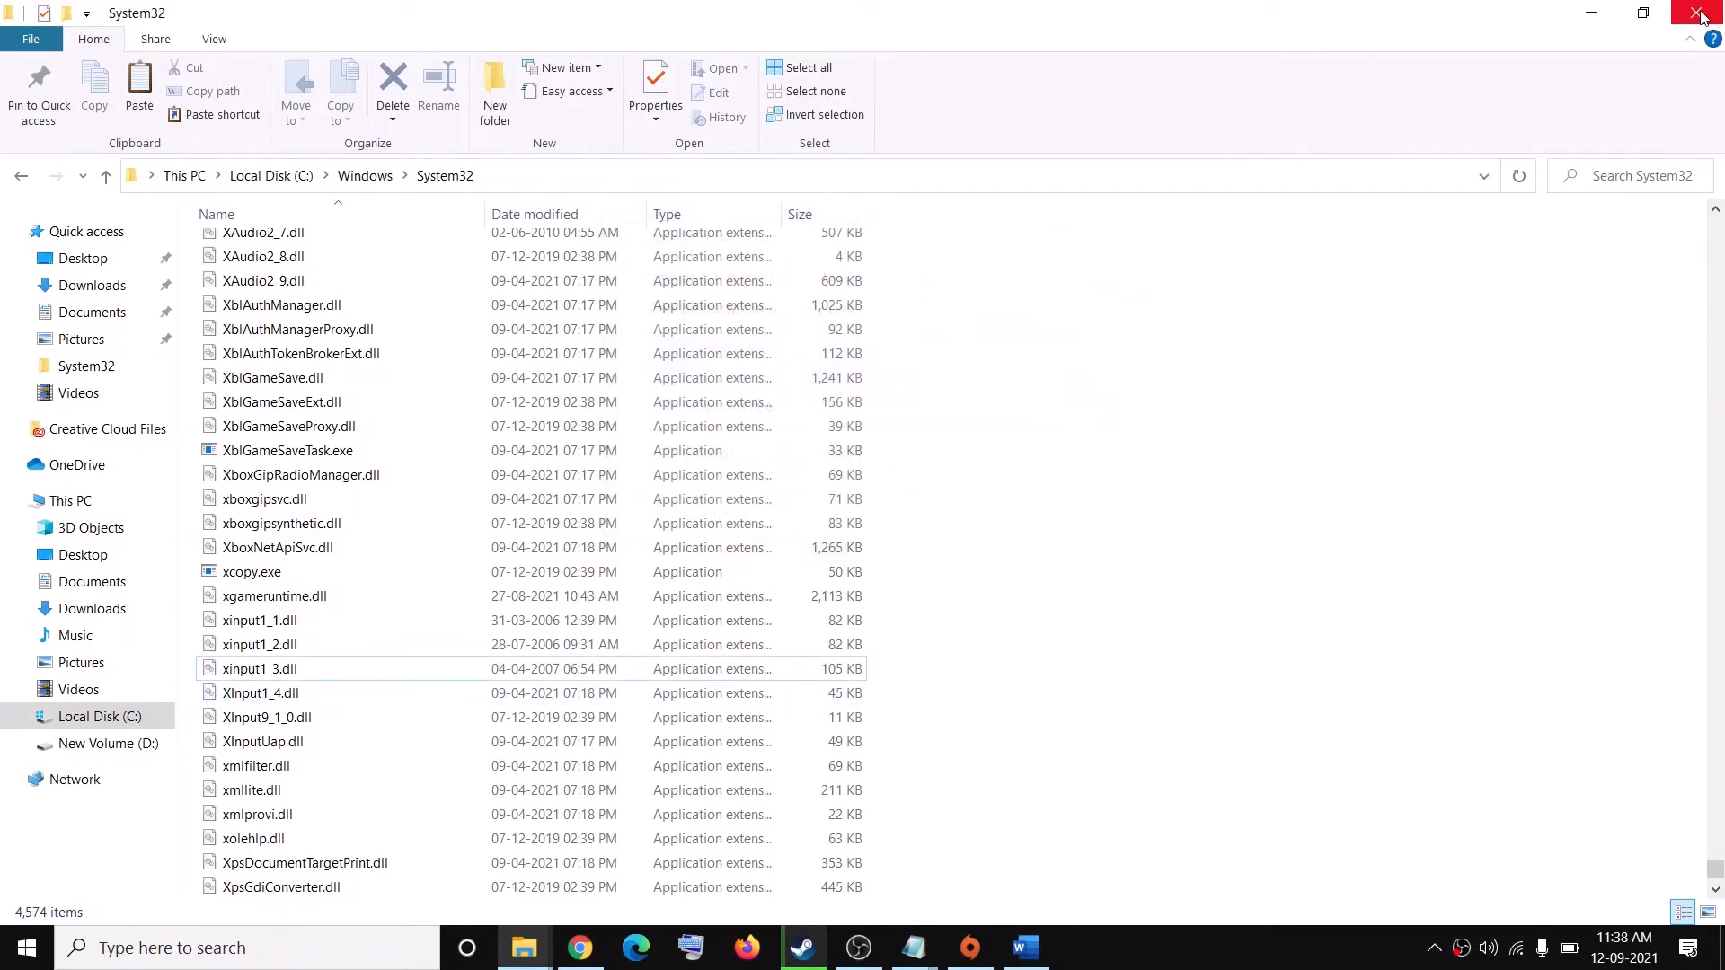
click(1696, 13)
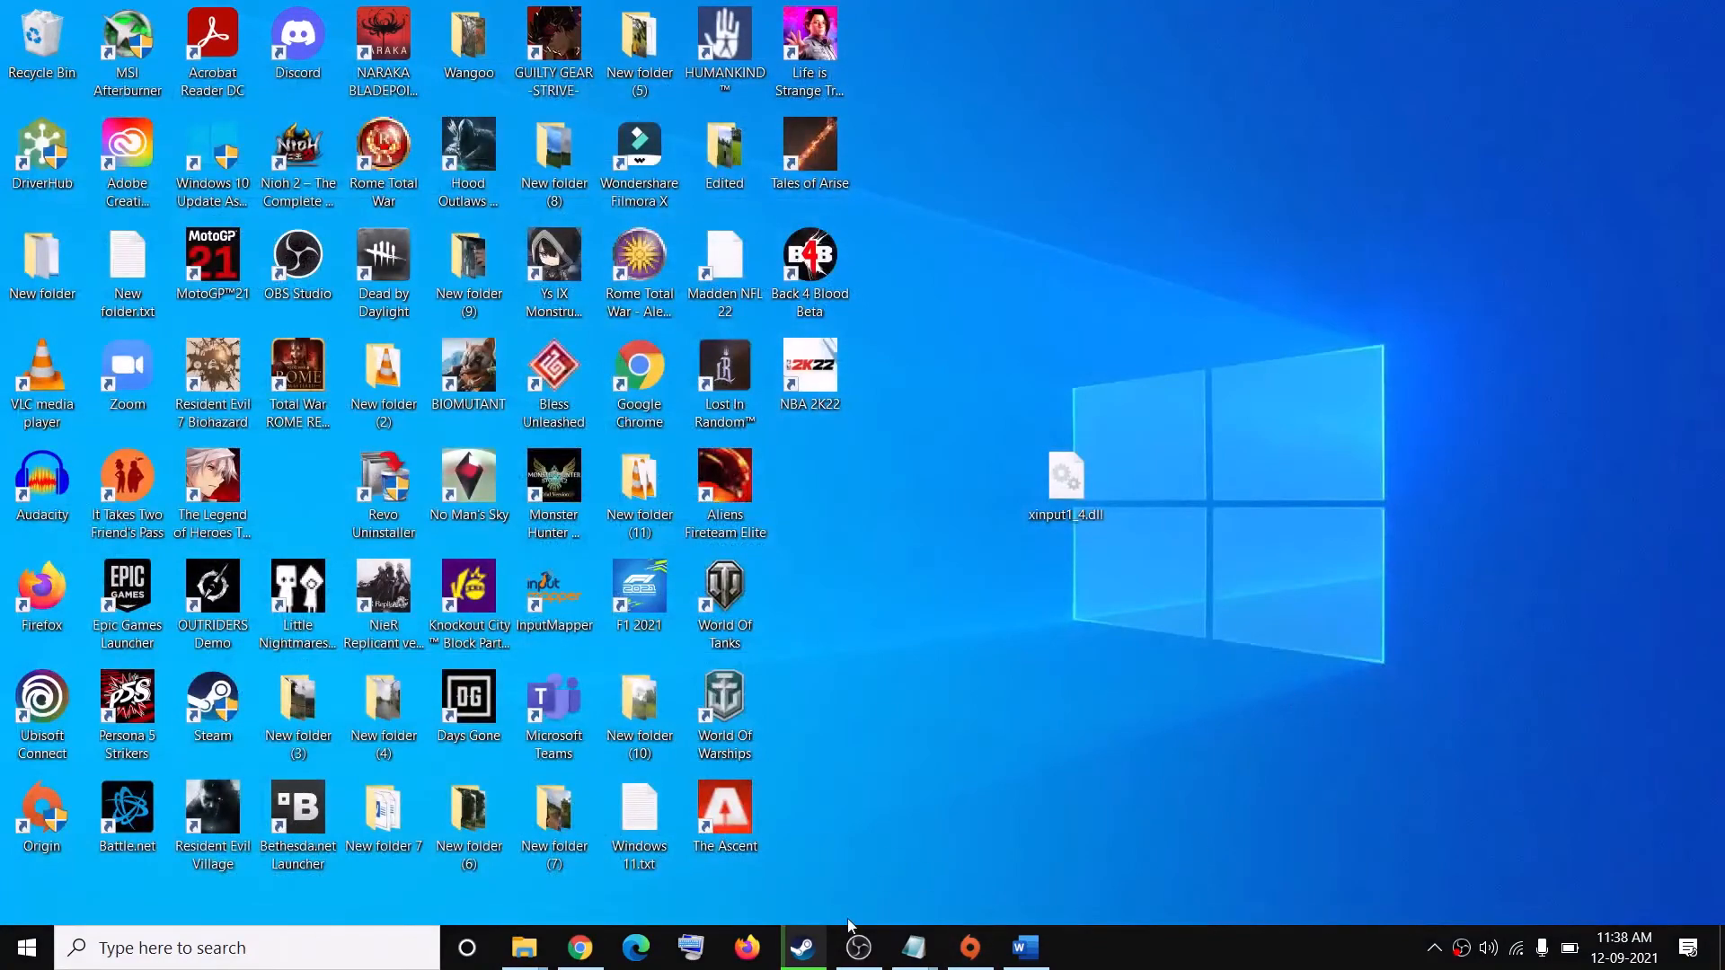
- Review the Xinput1_3.dll note in Word, select the DirectX link and switch to its browser page
click(1027, 948)
scroll(670, 594, down, 3)
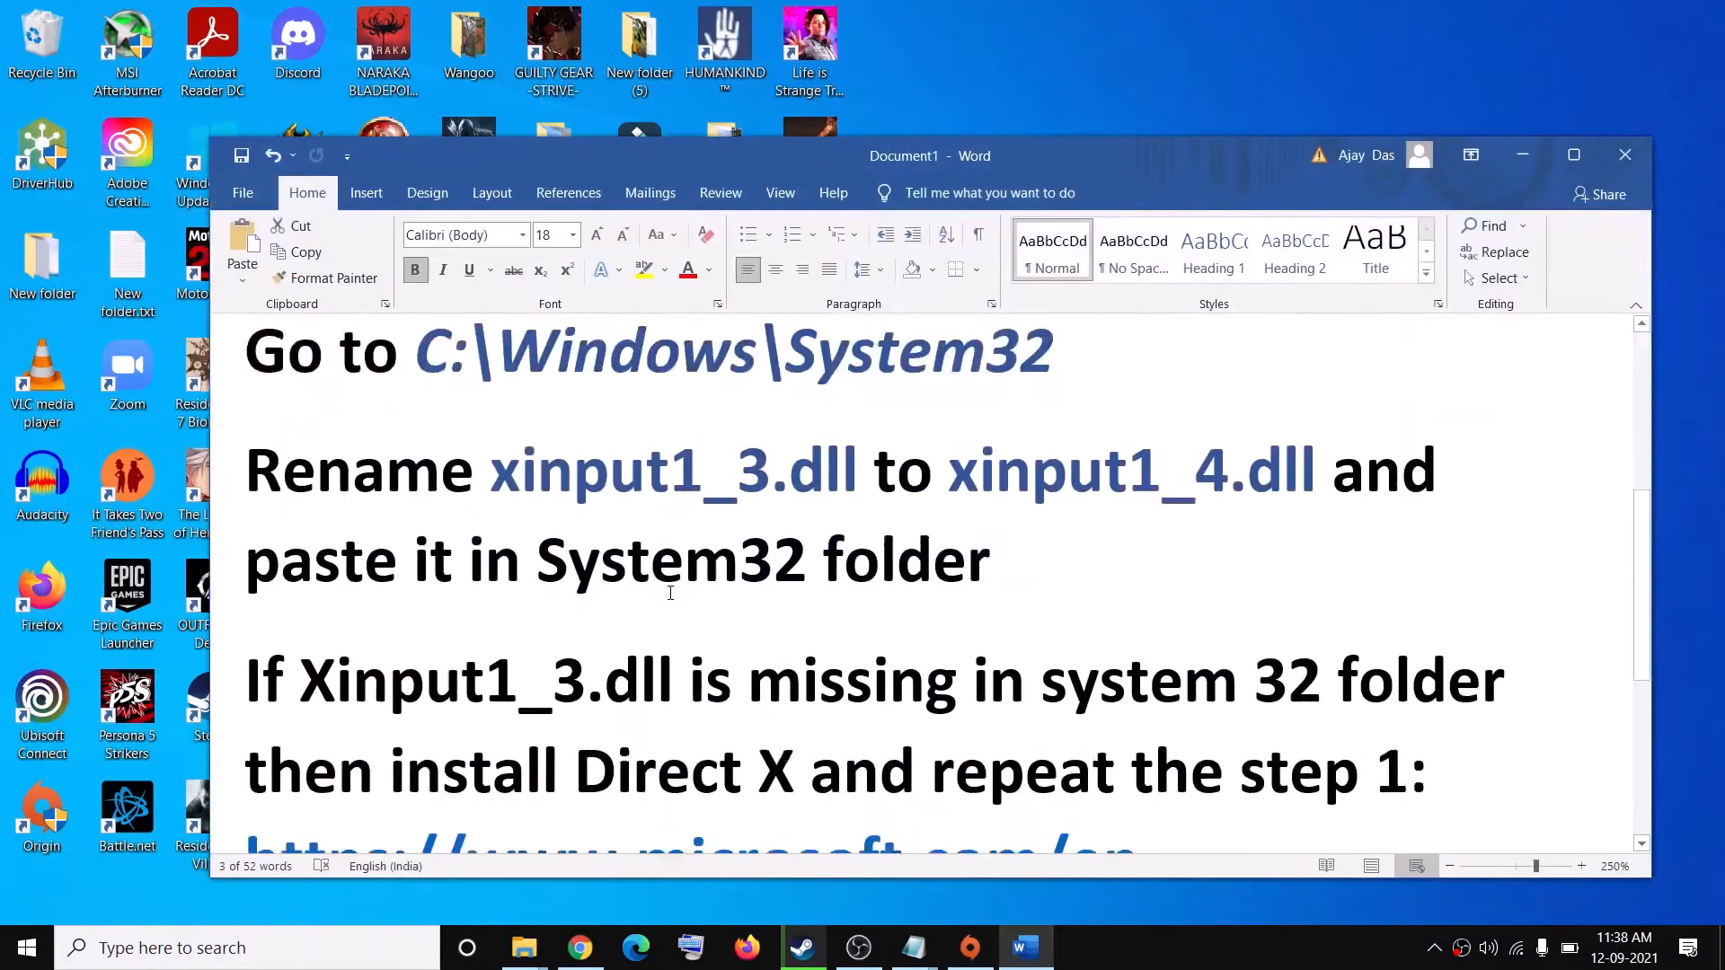
scroll(670, 594, down, 2)
scroll(670, 593, up, 1)
drag(300, 721, 659, 725)
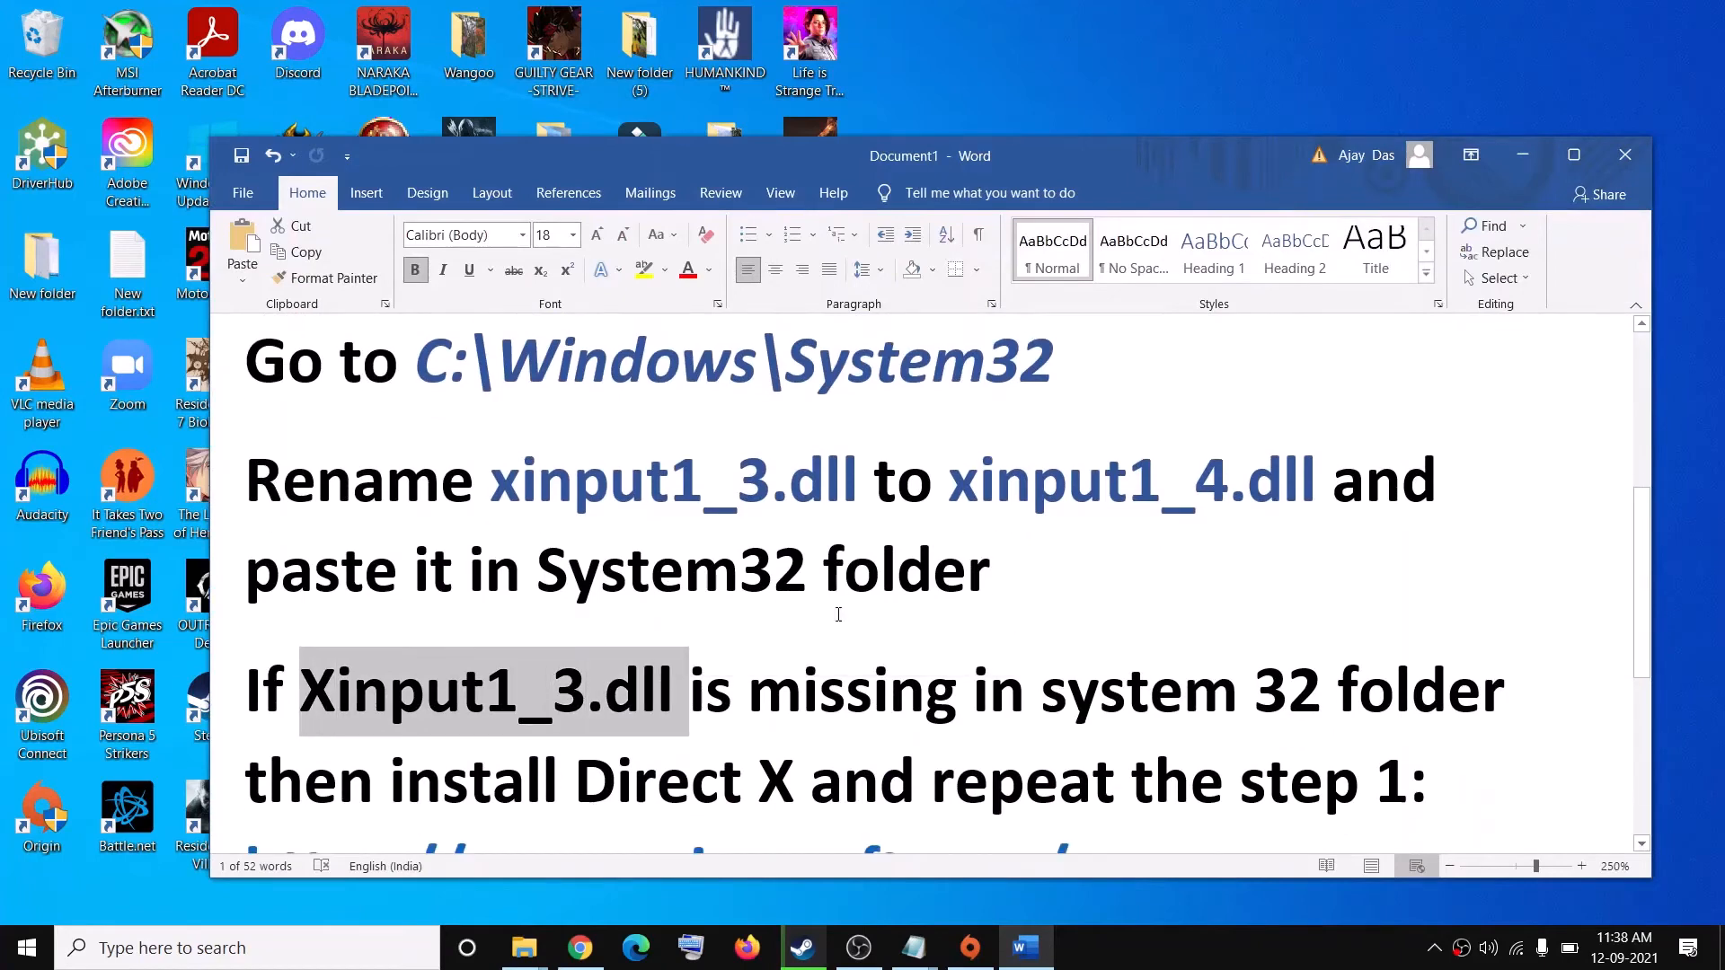
scroll(659, 726, down, 2)
triple_click(636, 652)
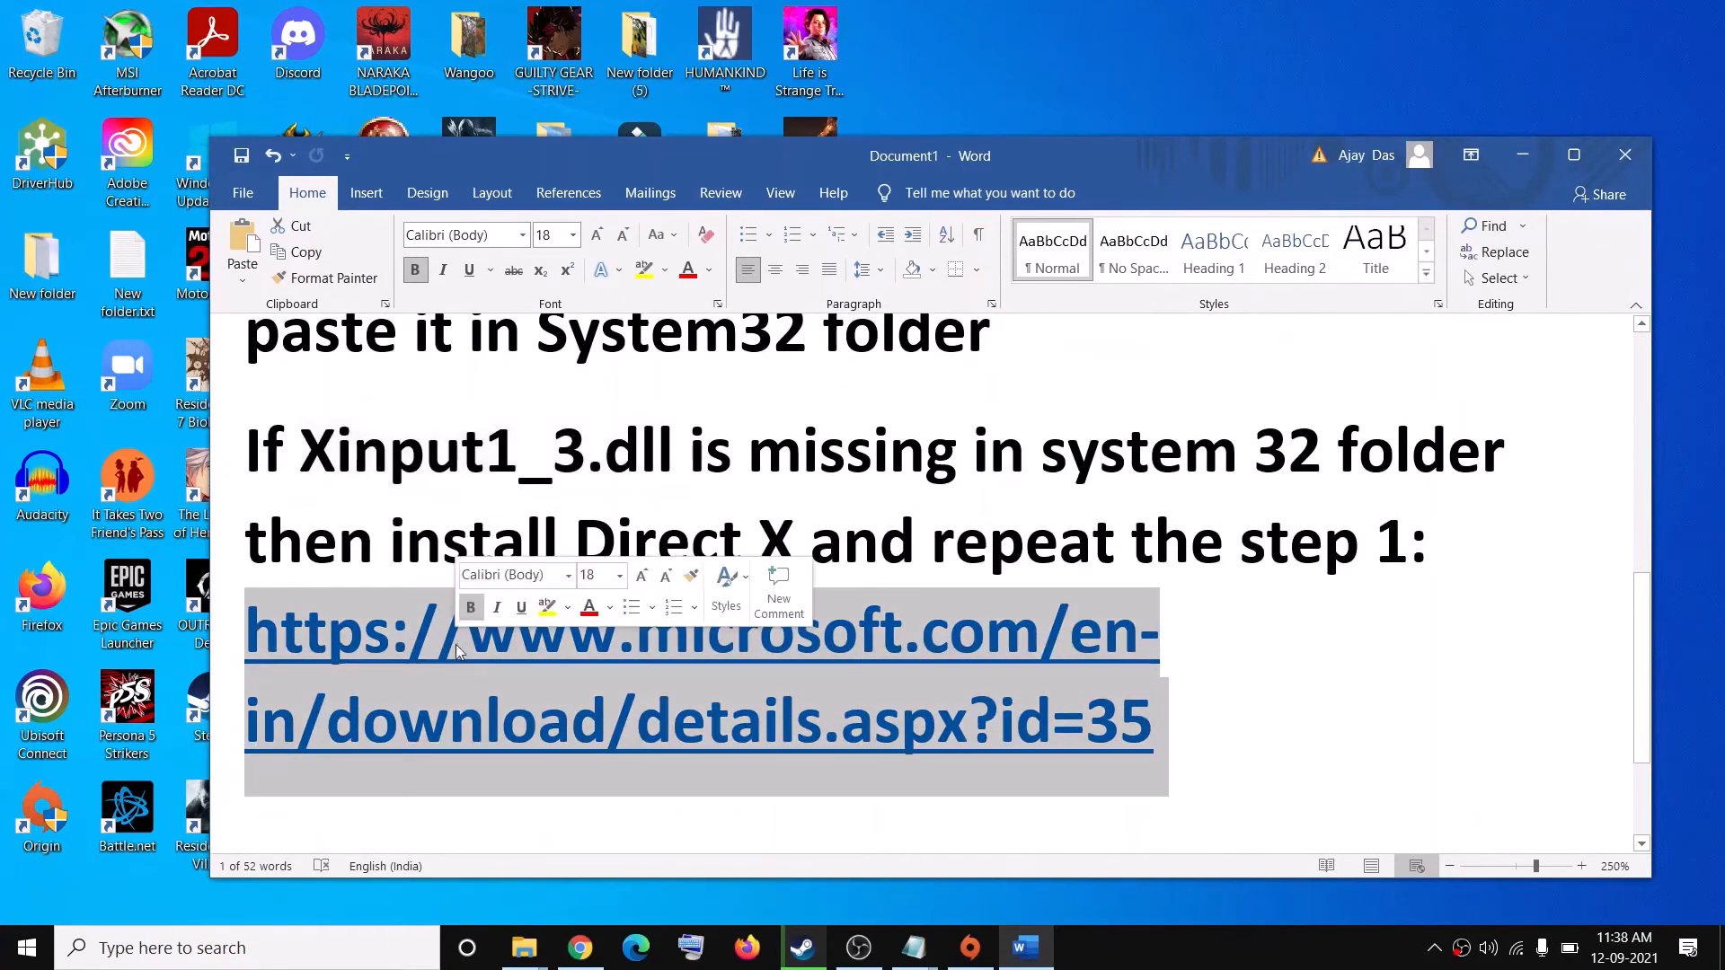
click(581, 947)
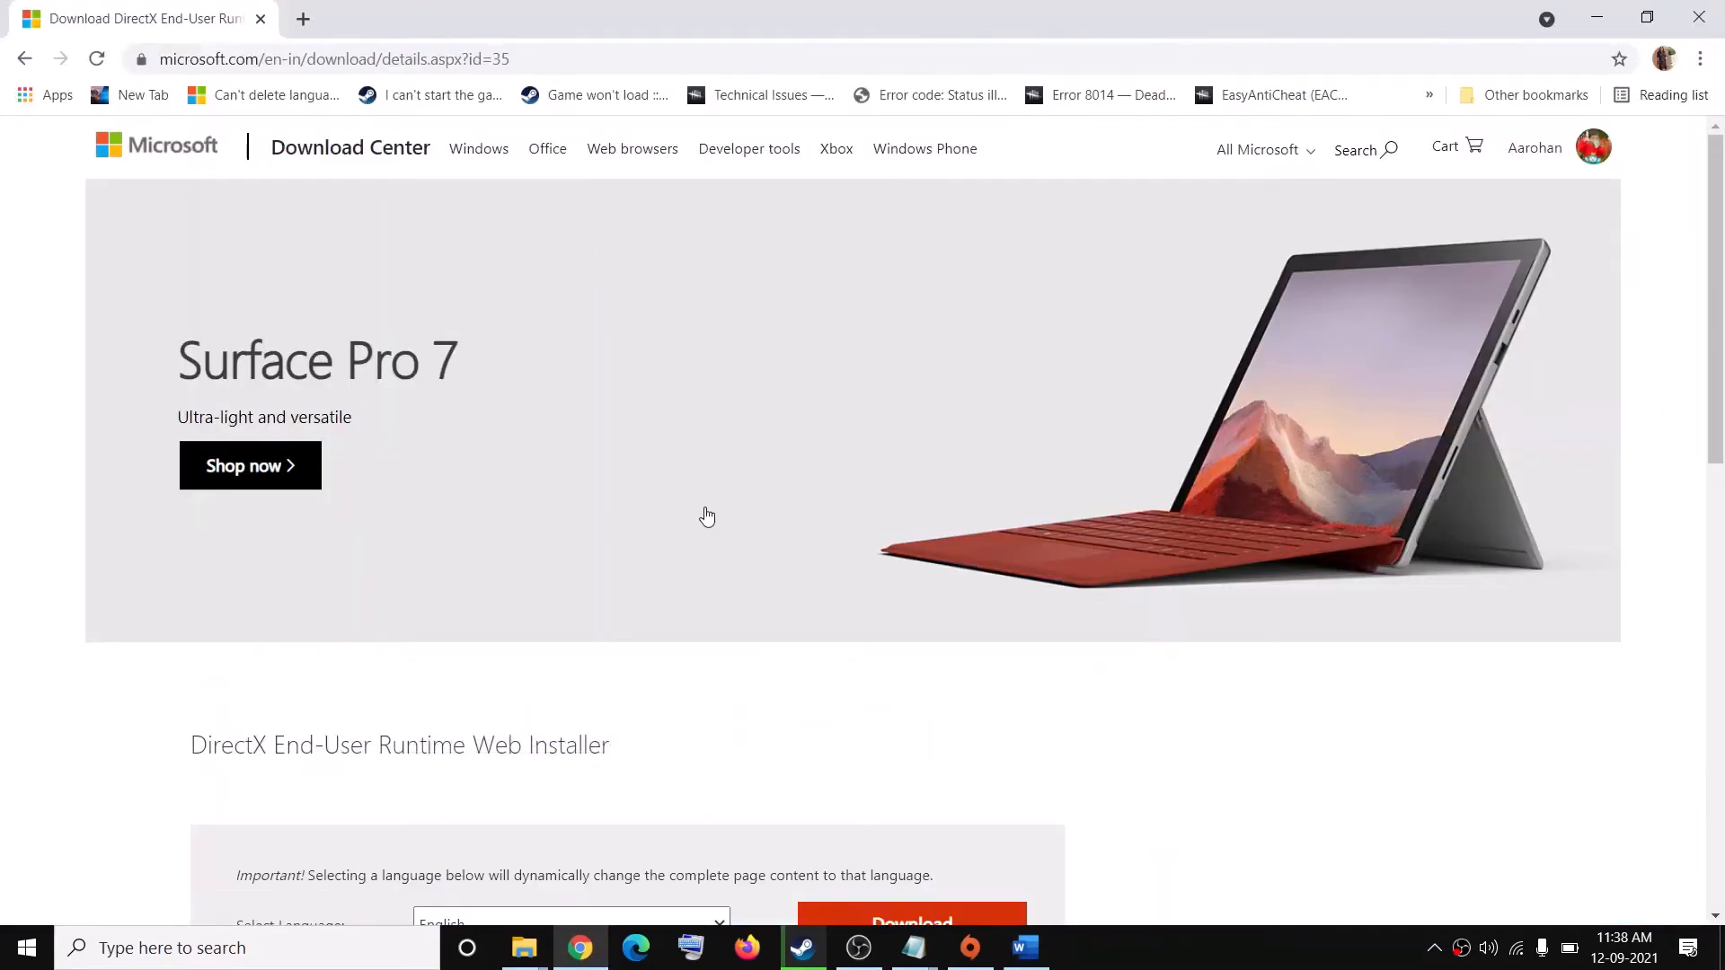
scroll(708, 517, down, 2)
scroll(708, 517, down, 2)
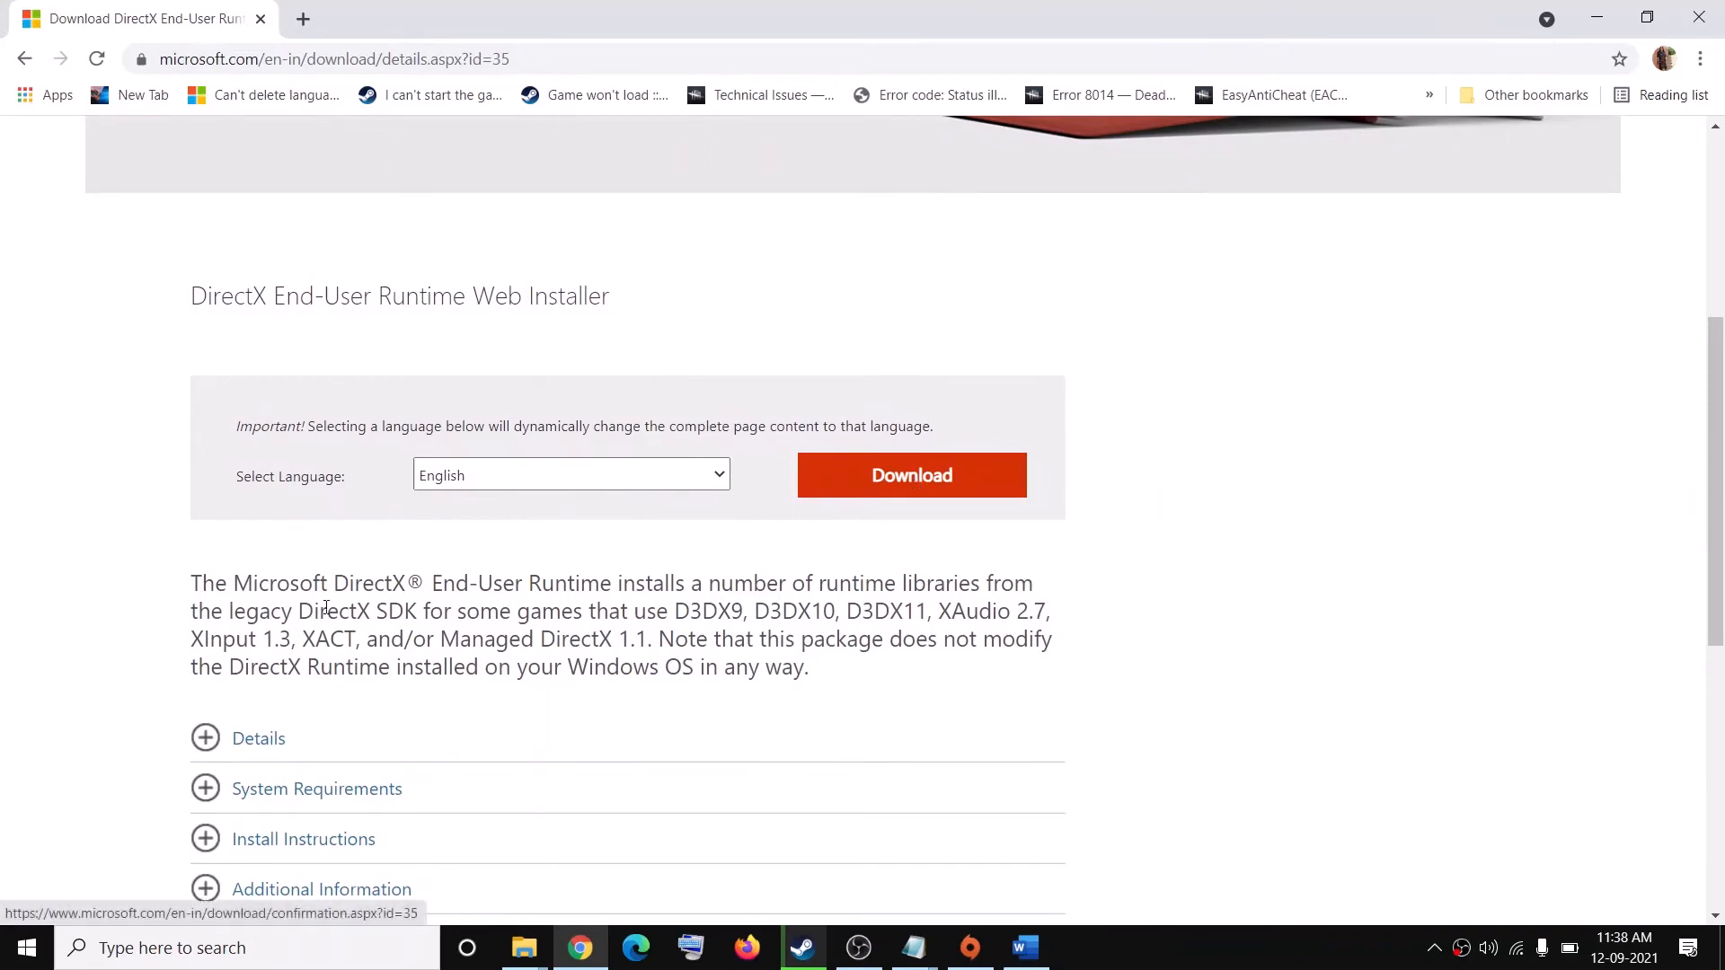
- Highlight the XInput 1.3 and D3DX library text in the DirectX runtime description
drag(192, 646, 261, 643)
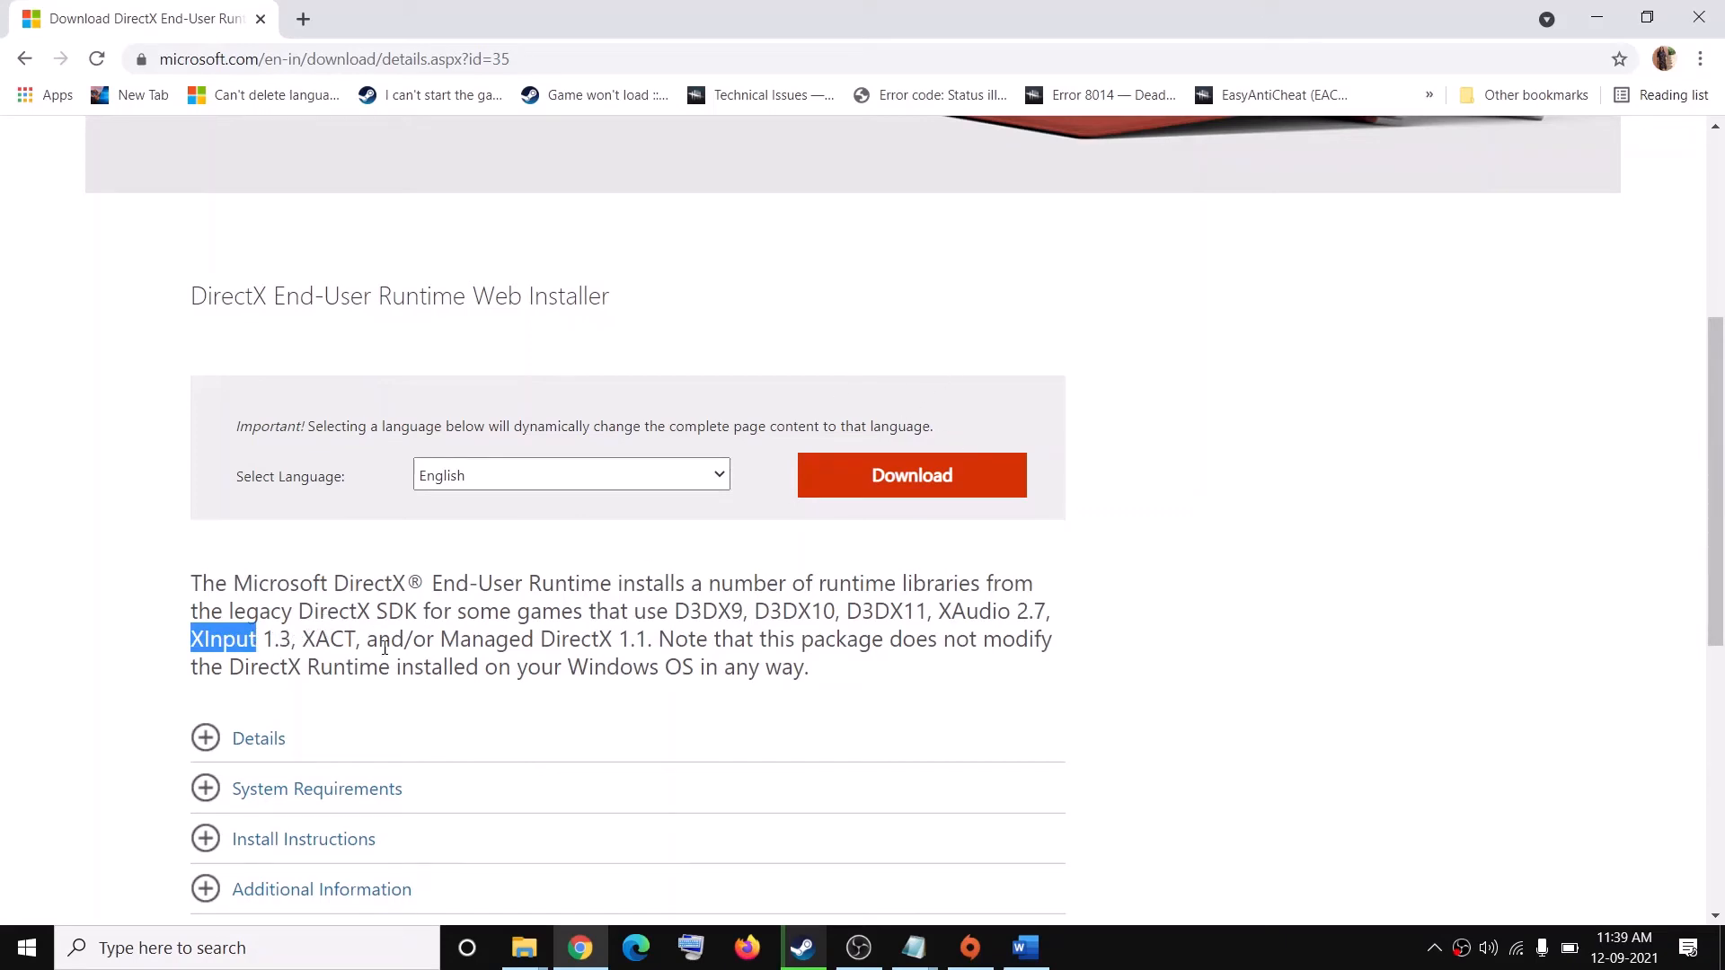
click(206, 657)
drag(200, 639, 327, 623)
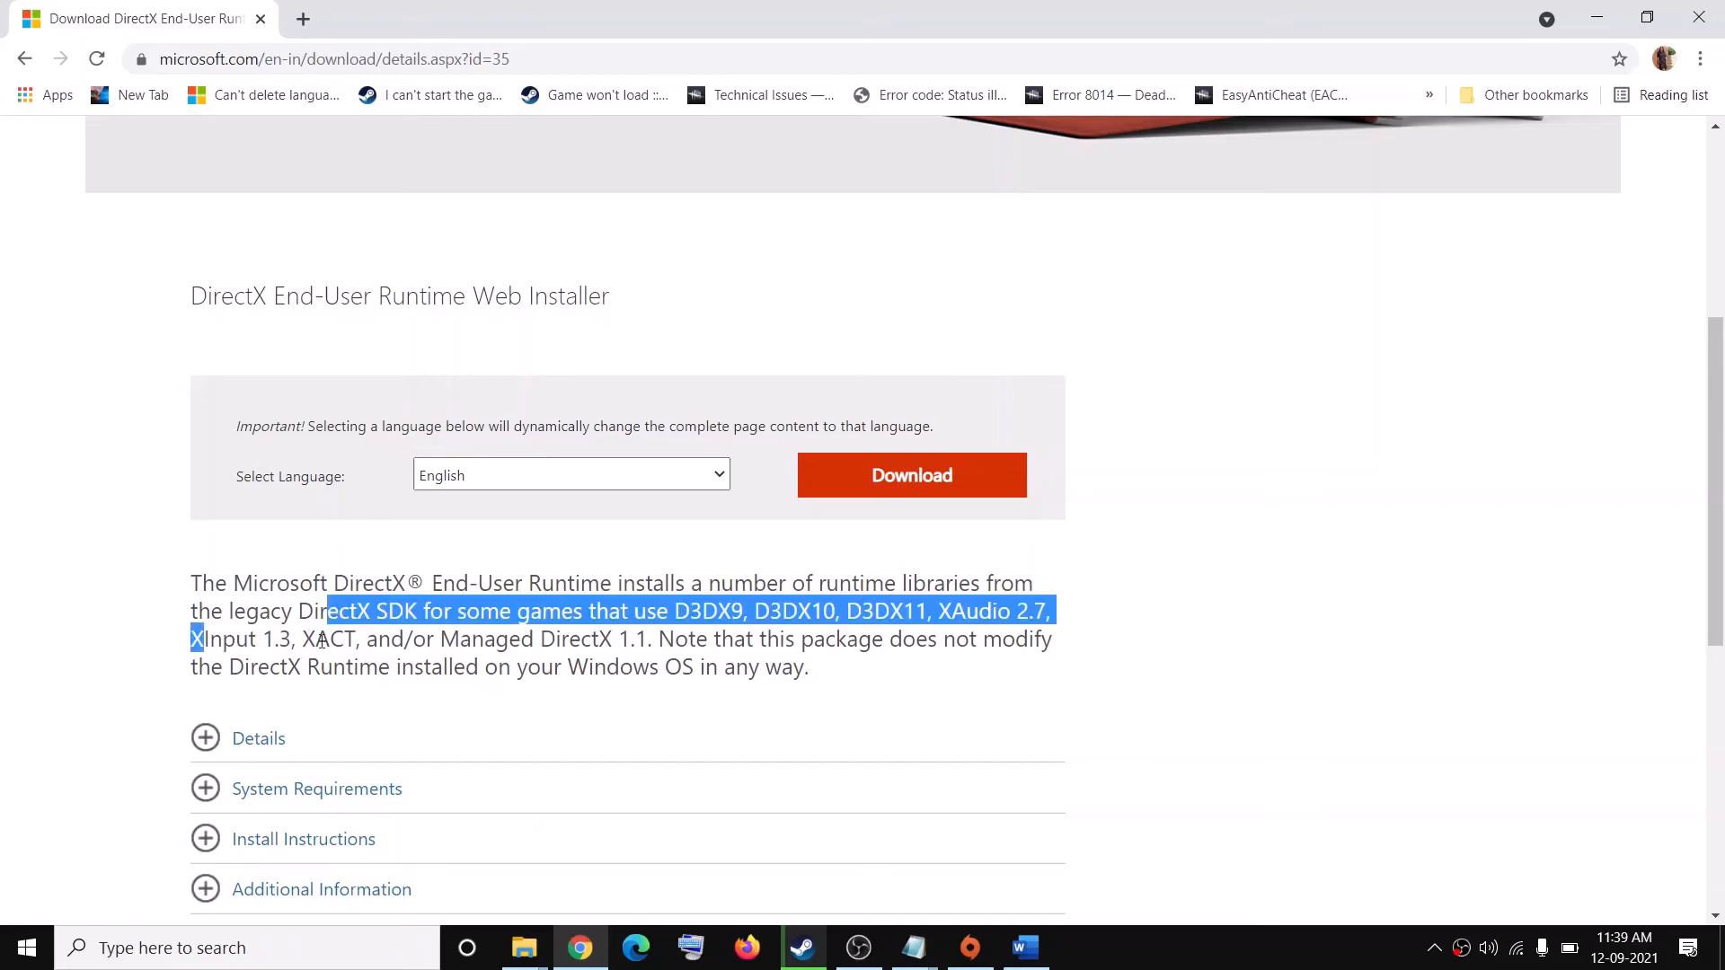